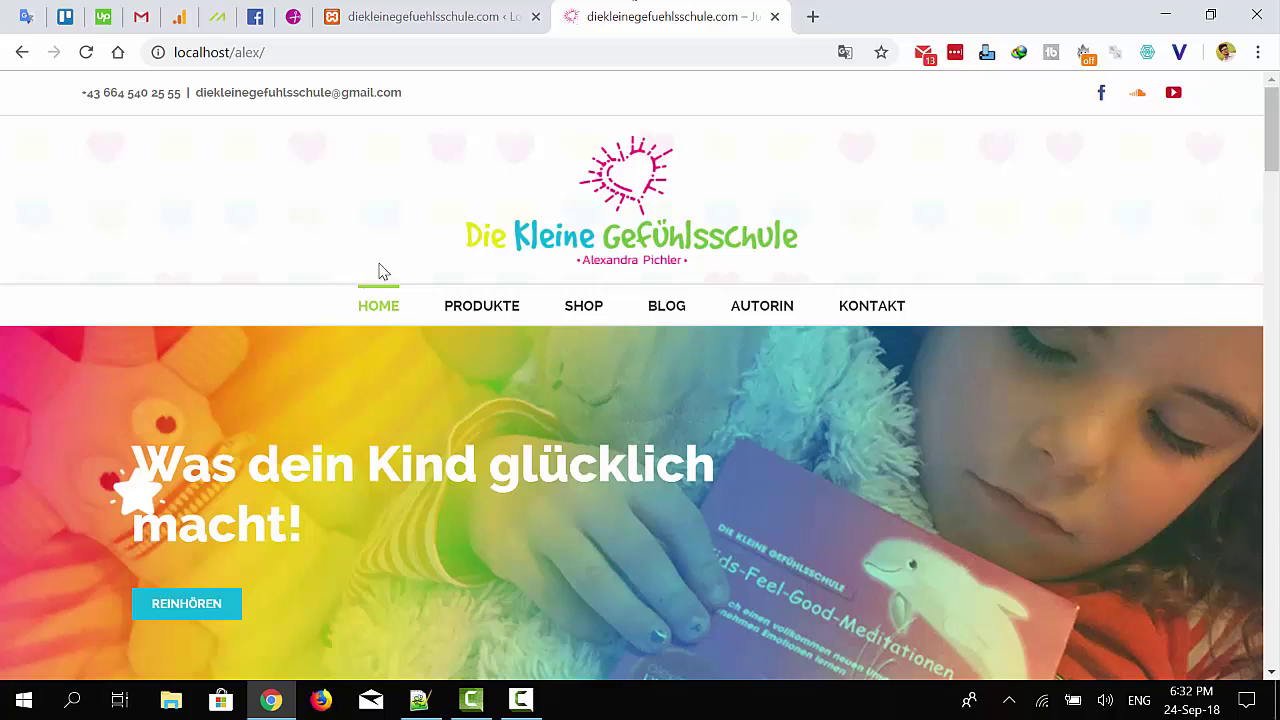
# Go to the WordPress login page and select the saved password
pyautogui.click(447, 17)
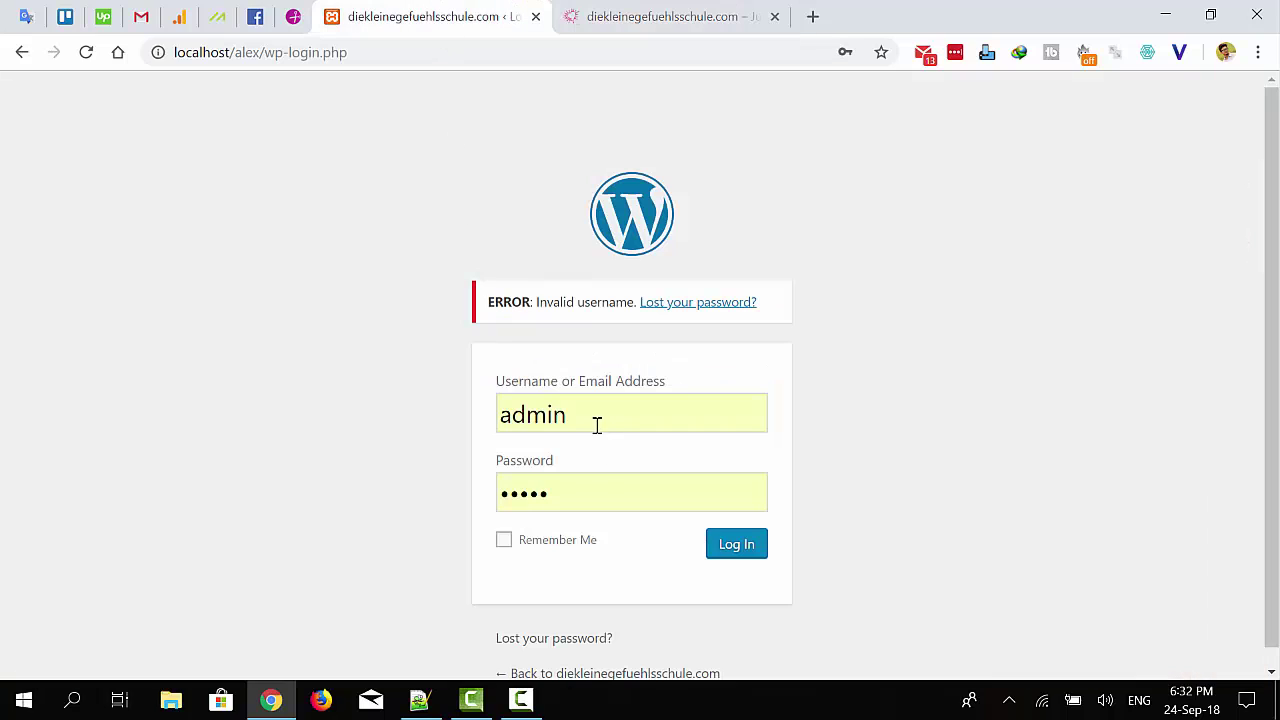
pyautogui.doubleClick(574, 498)
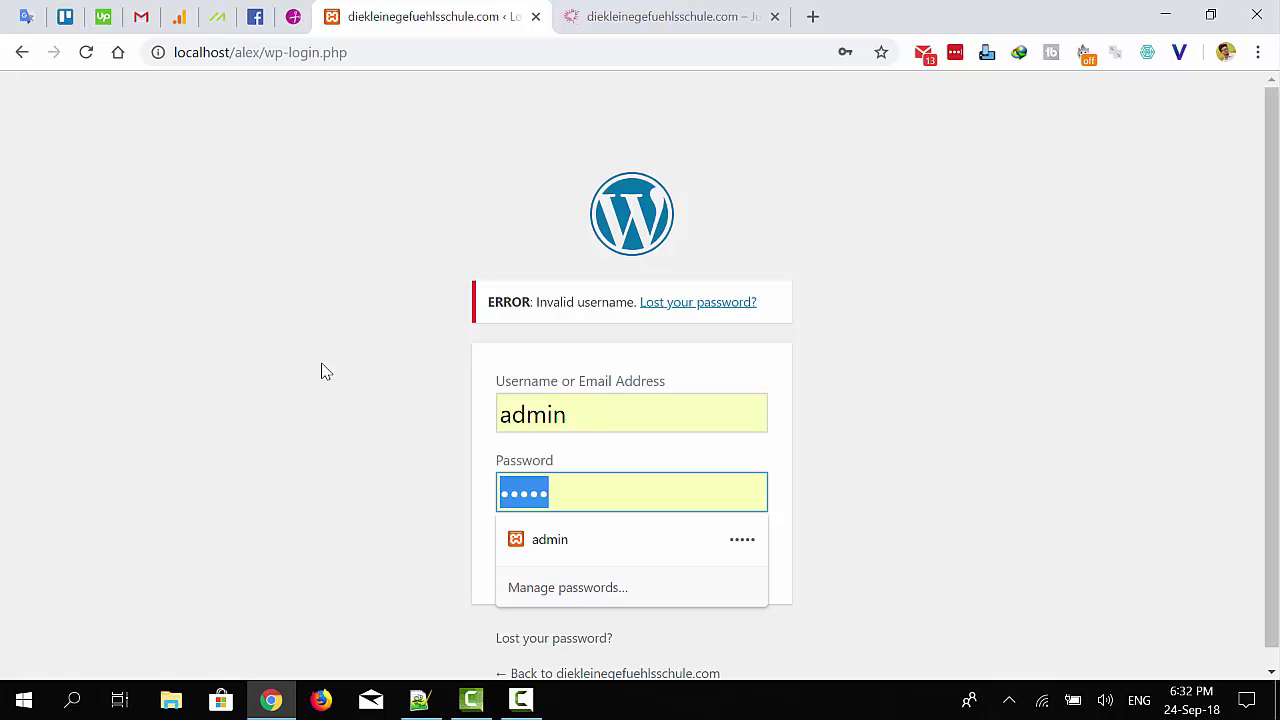
pyautogui.click(226, 55)
pyautogui.doubleClick(214, 52)
pyautogui.click(215, 194)
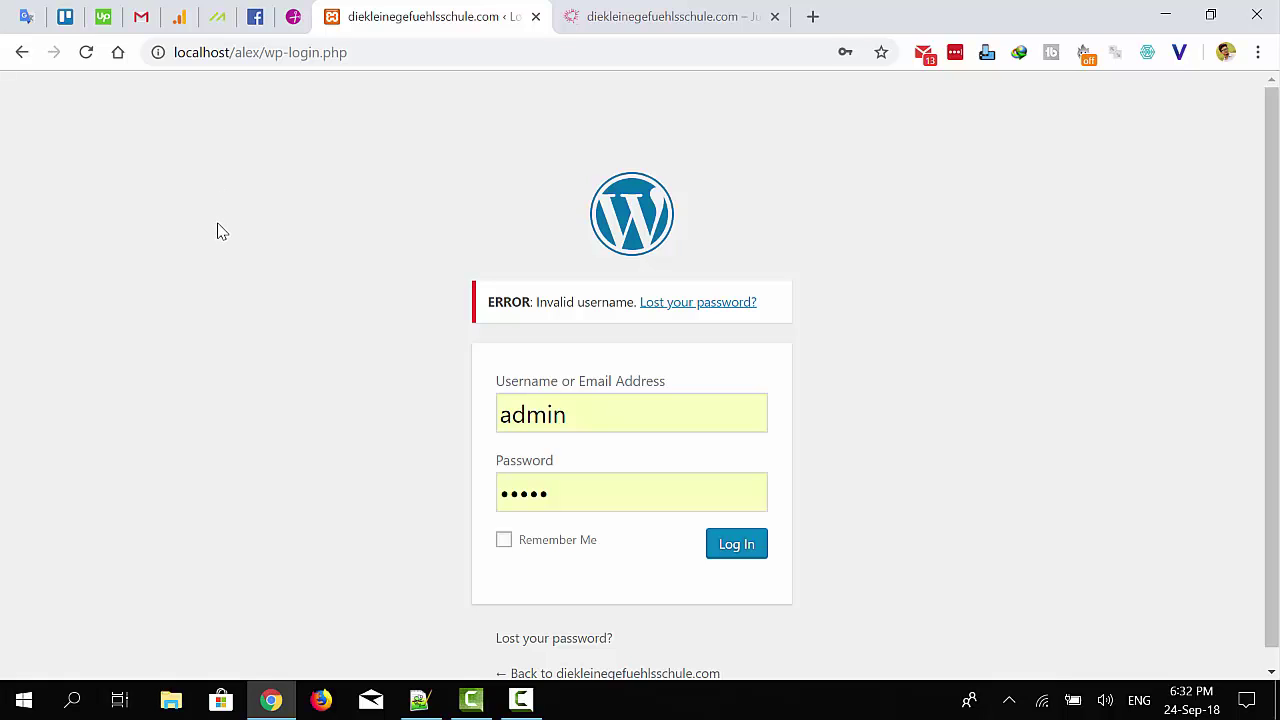
# Check the username field holding admin and the masked password field
pyautogui.click(594, 426)
pyautogui.click(290, 477)
pyautogui.click(581, 499)
pyautogui.click(306, 474)
pyautogui.click(606, 420)
pyautogui.click(366, 434)
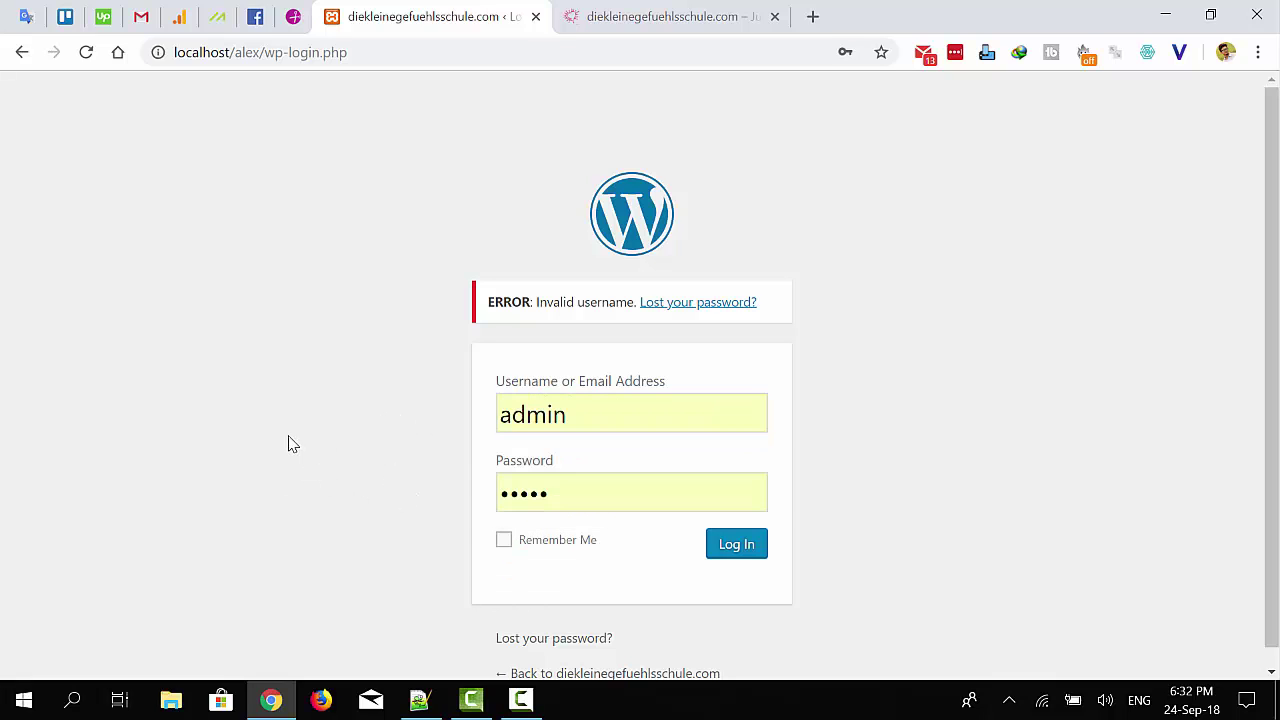
pyautogui.click(564, 493)
pyautogui.click(328, 497)
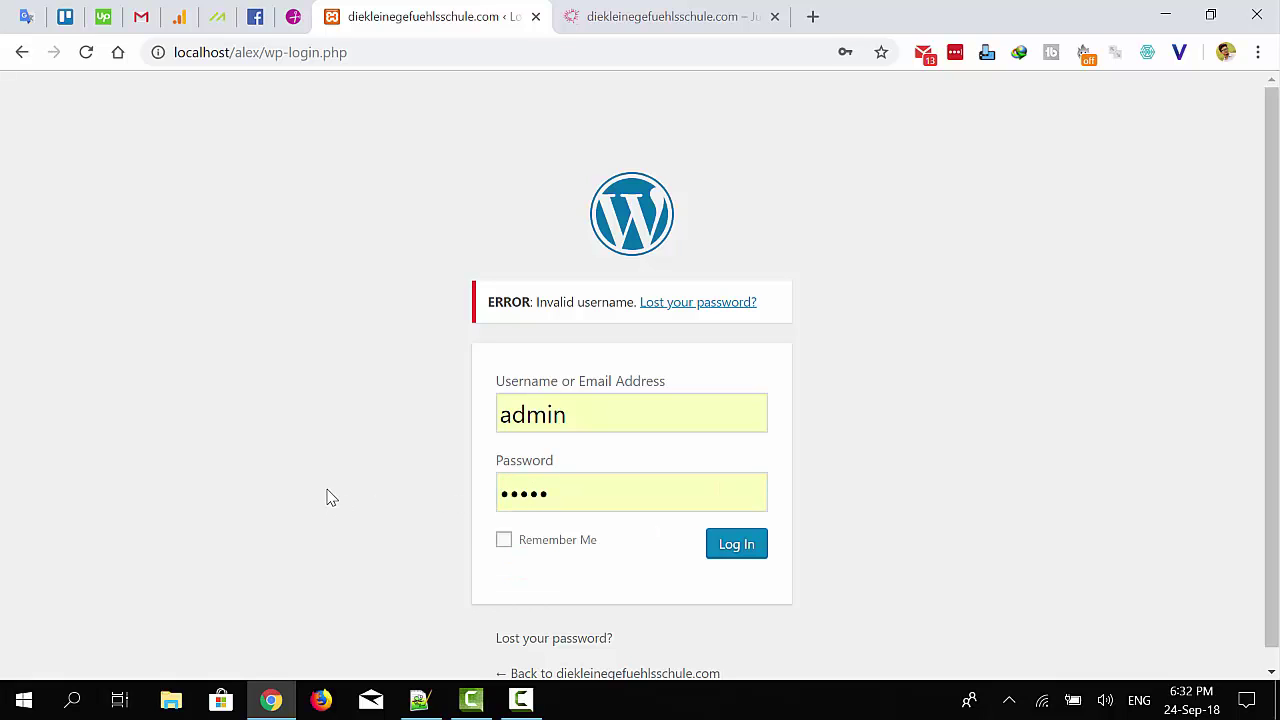
# Re-inspect the masked password, then select the username admin and leave the field
pyautogui.click(560, 493)
pyautogui.click(595, 491)
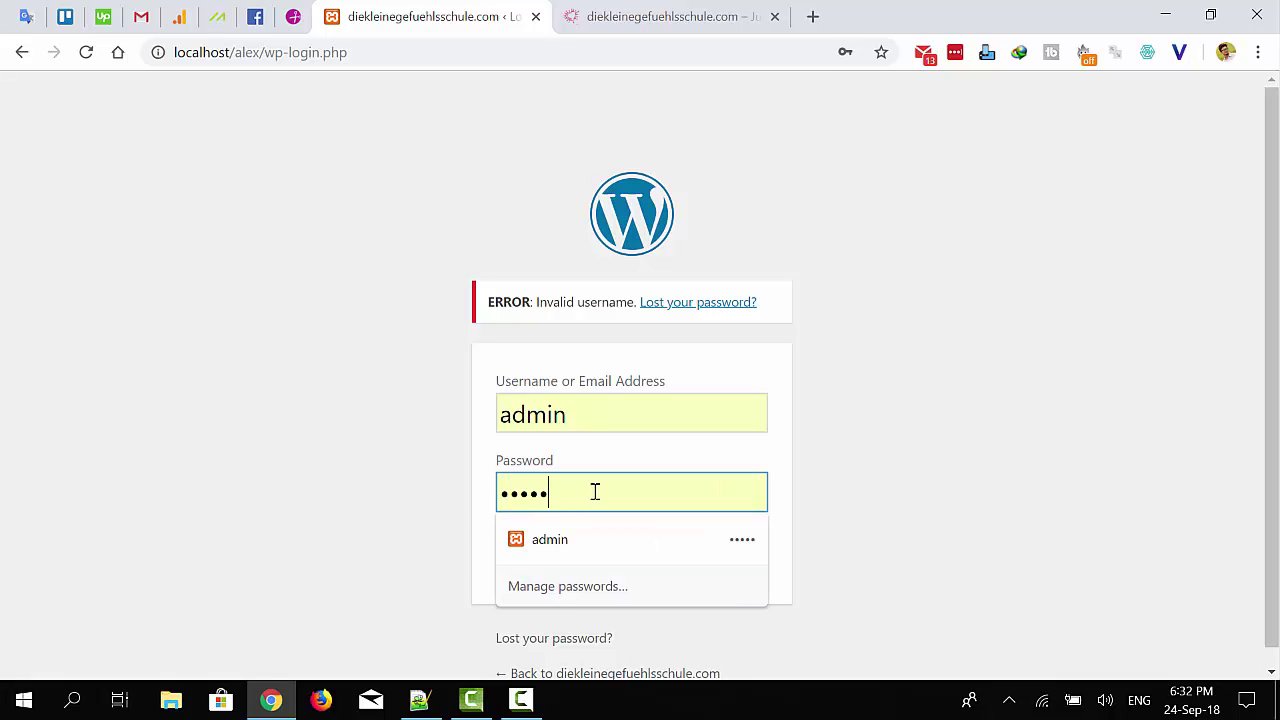
pyautogui.click(454, 499)
pyautogui.click(589, 486)
pyautogui.click(432, 487)
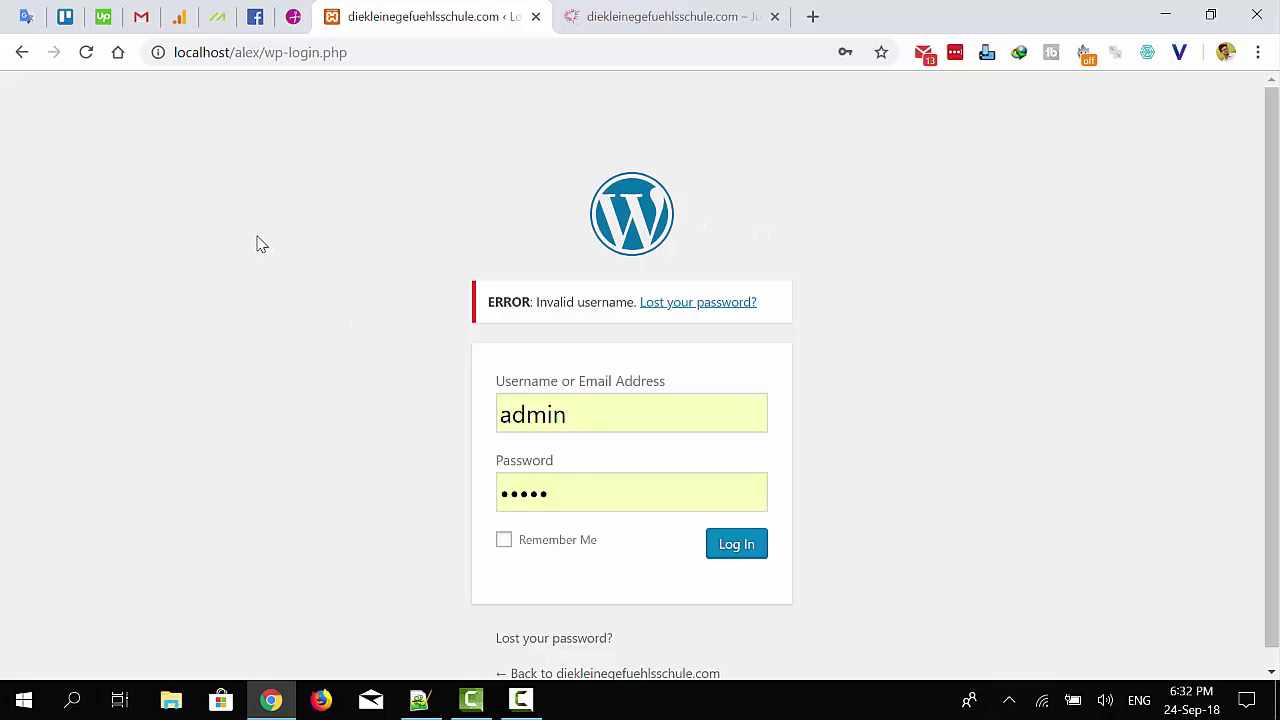
pyautogui.click(586, 498)
pyautogui.click(363, 497)
pyautogui.doubleClick(528, 414)
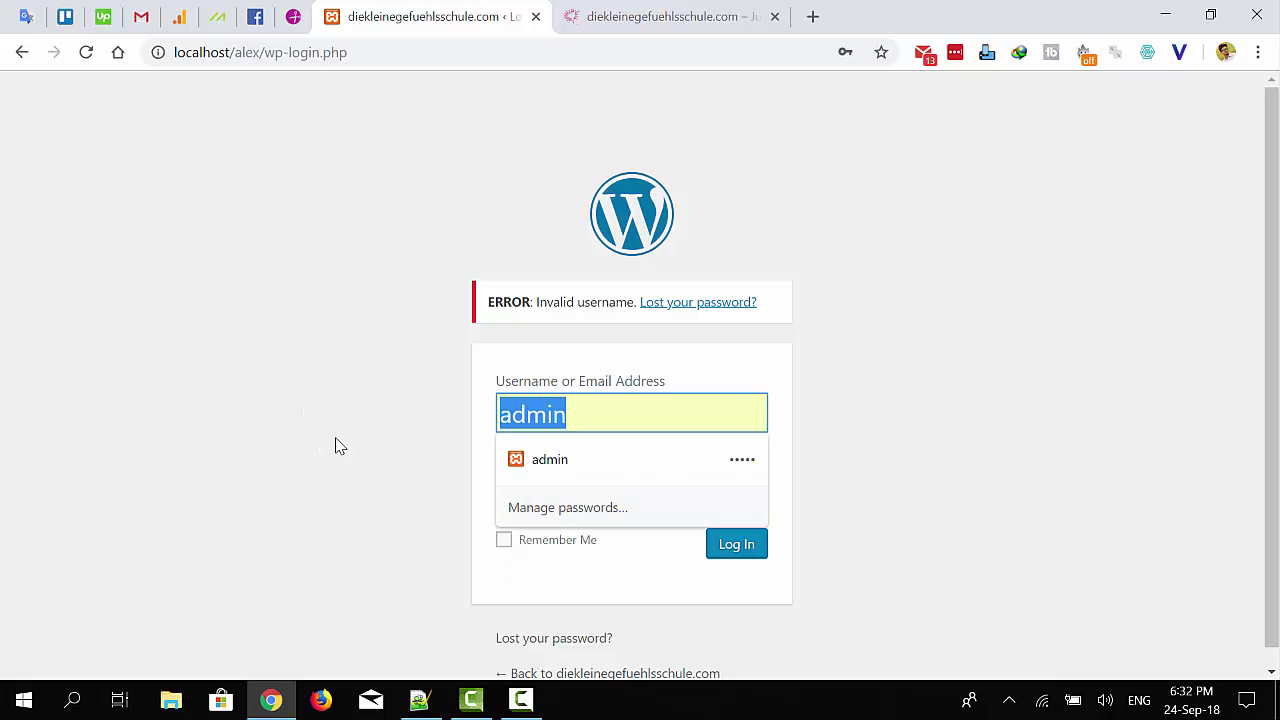
pyautogui.click(966, 386)
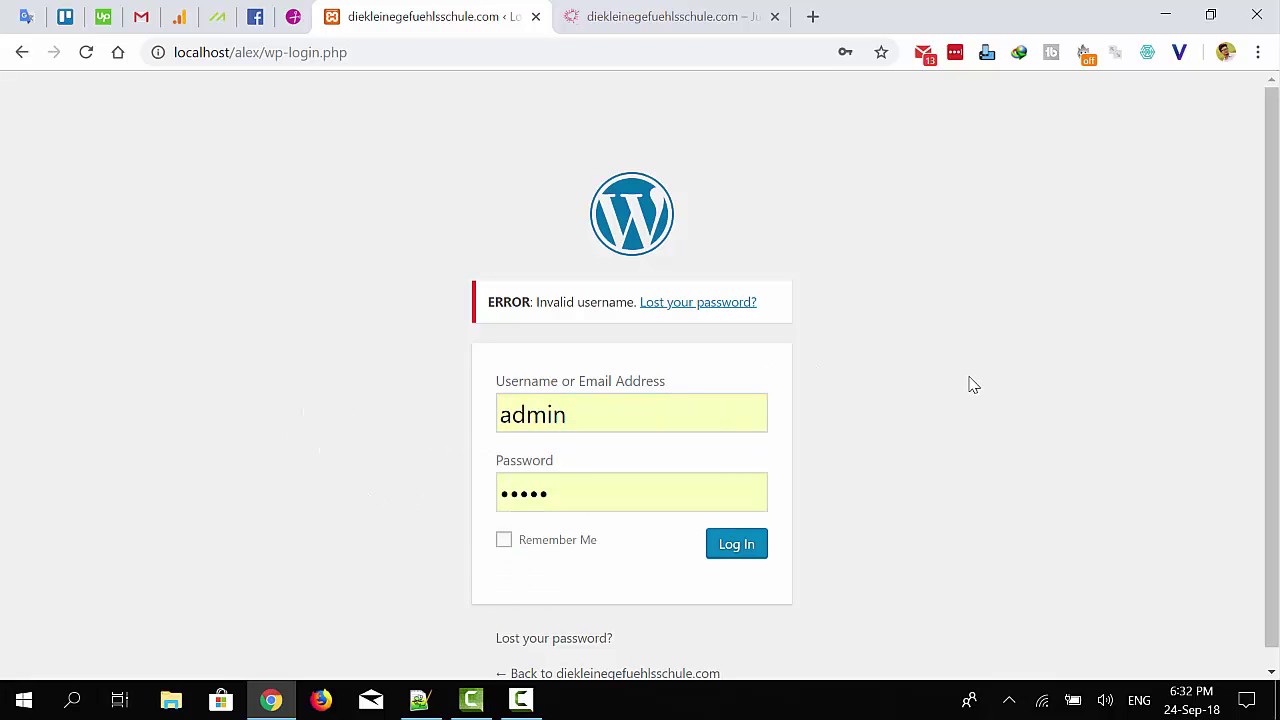
# Load localhost/phpmyadmin in a new browser tab
pyautogui.click(812, 16)
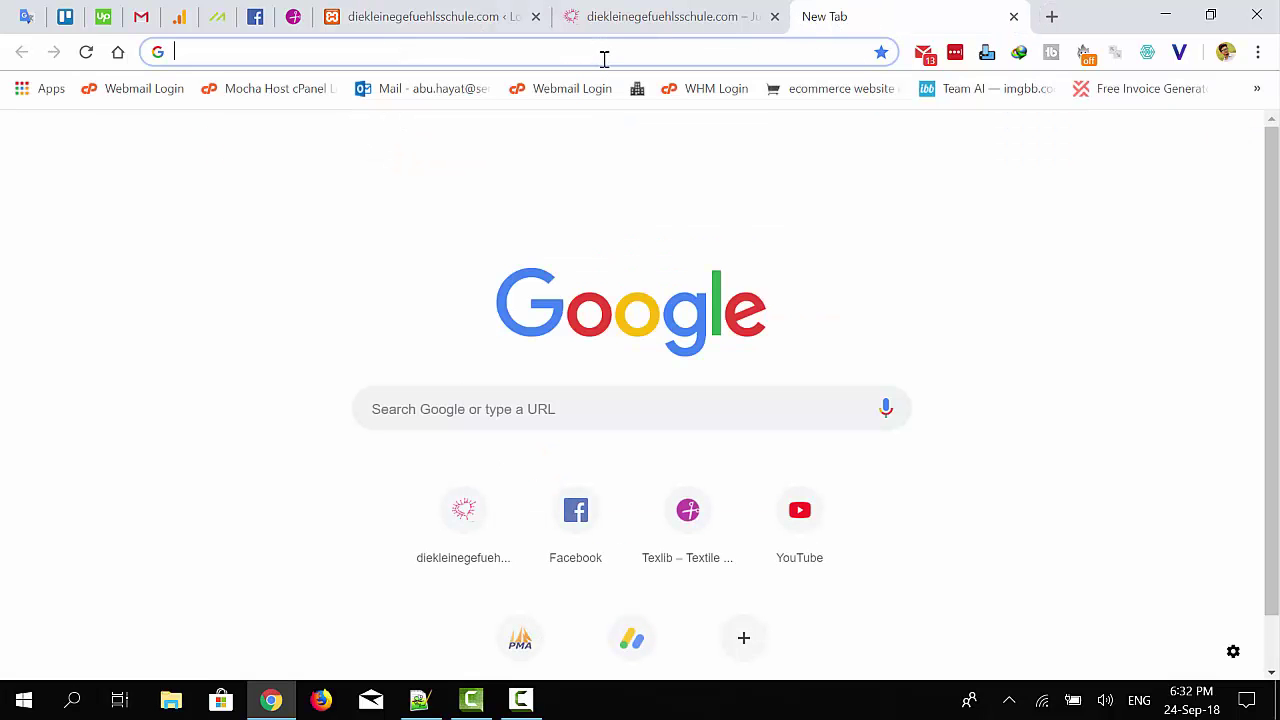
pyautogui.write('lo')
pyautogui.press('End')
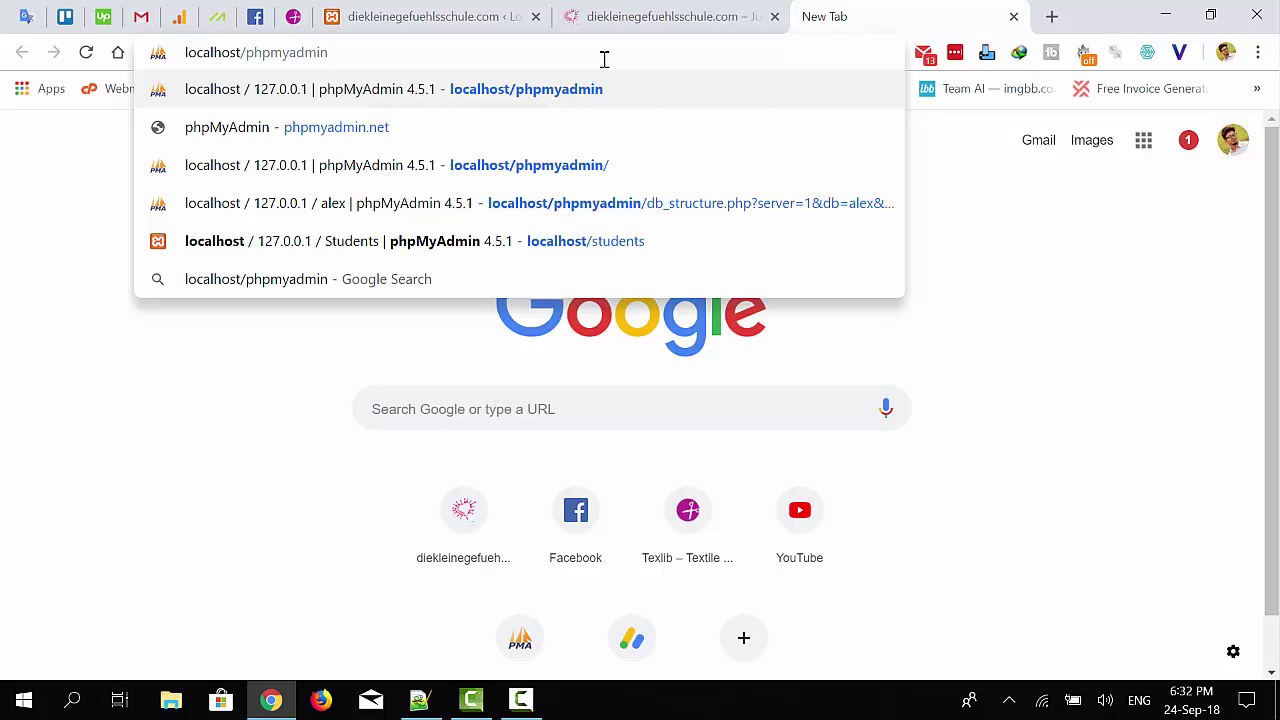
pyautogui.press('Return')
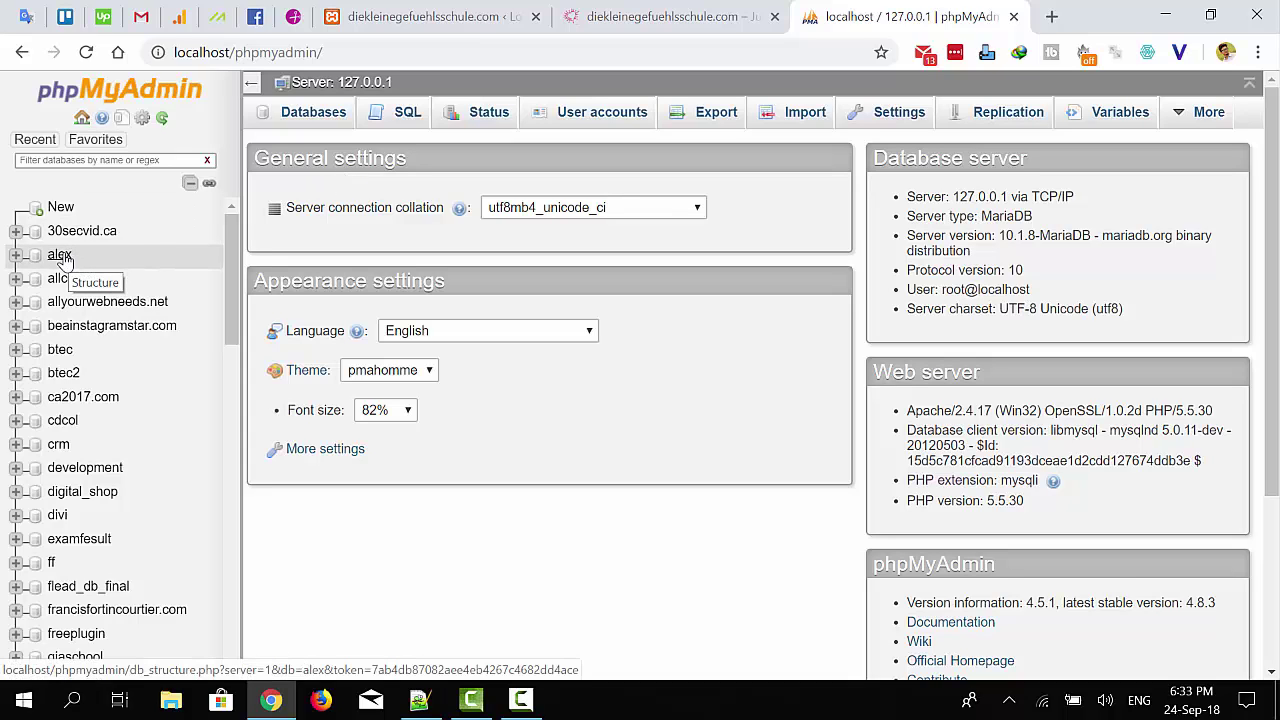
# Glance back at the login page, then open the alex database's table list
pyautogui.click(478, 12)
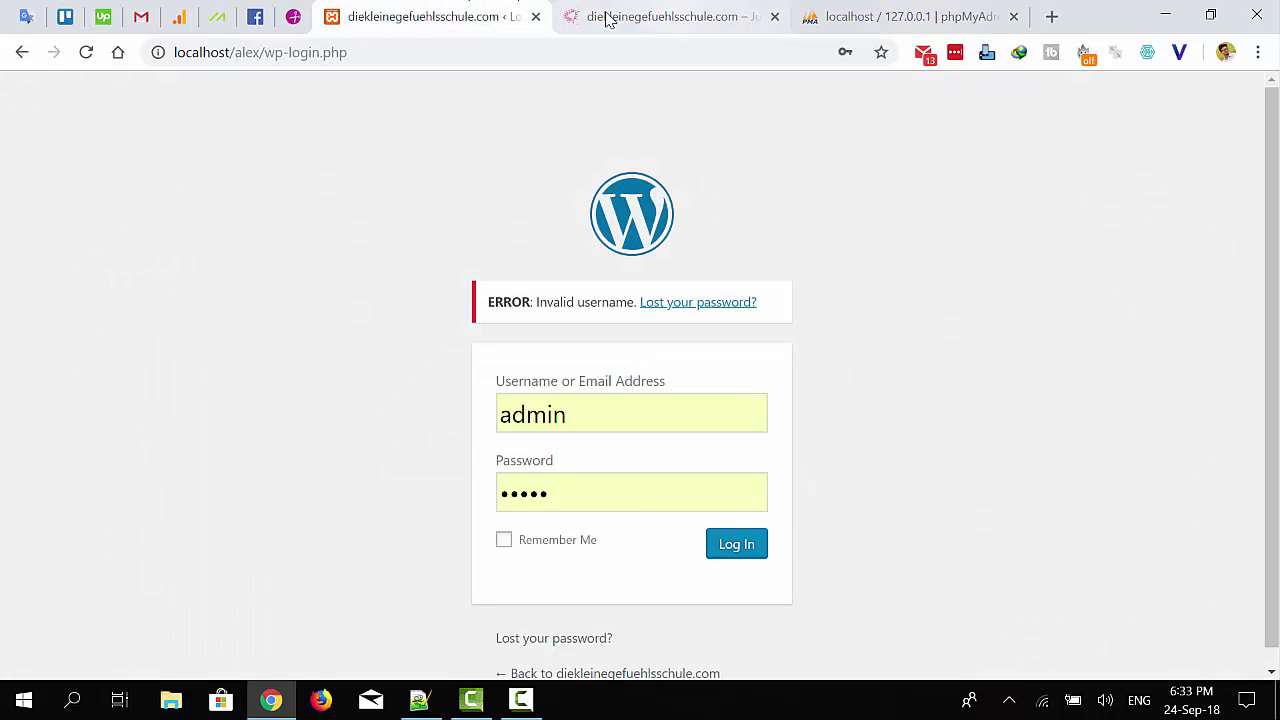
pyautogui.click(843, 8)
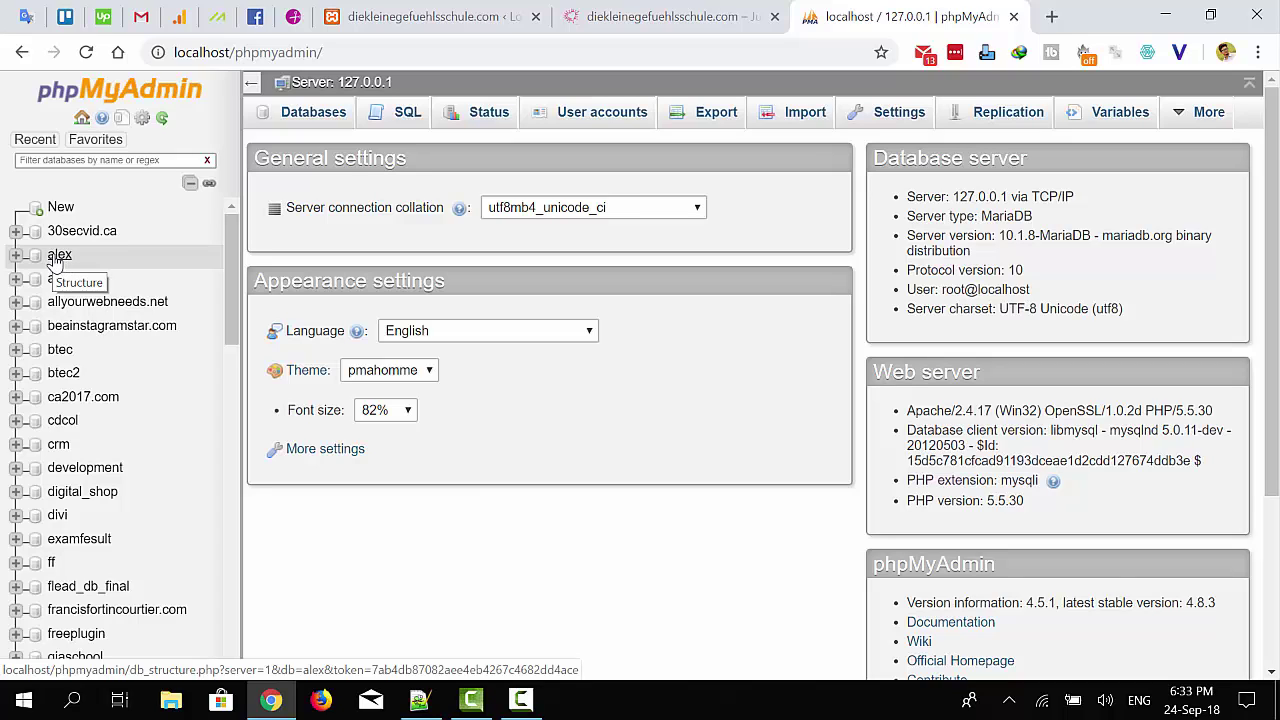
pyautogui.click(56, 259)
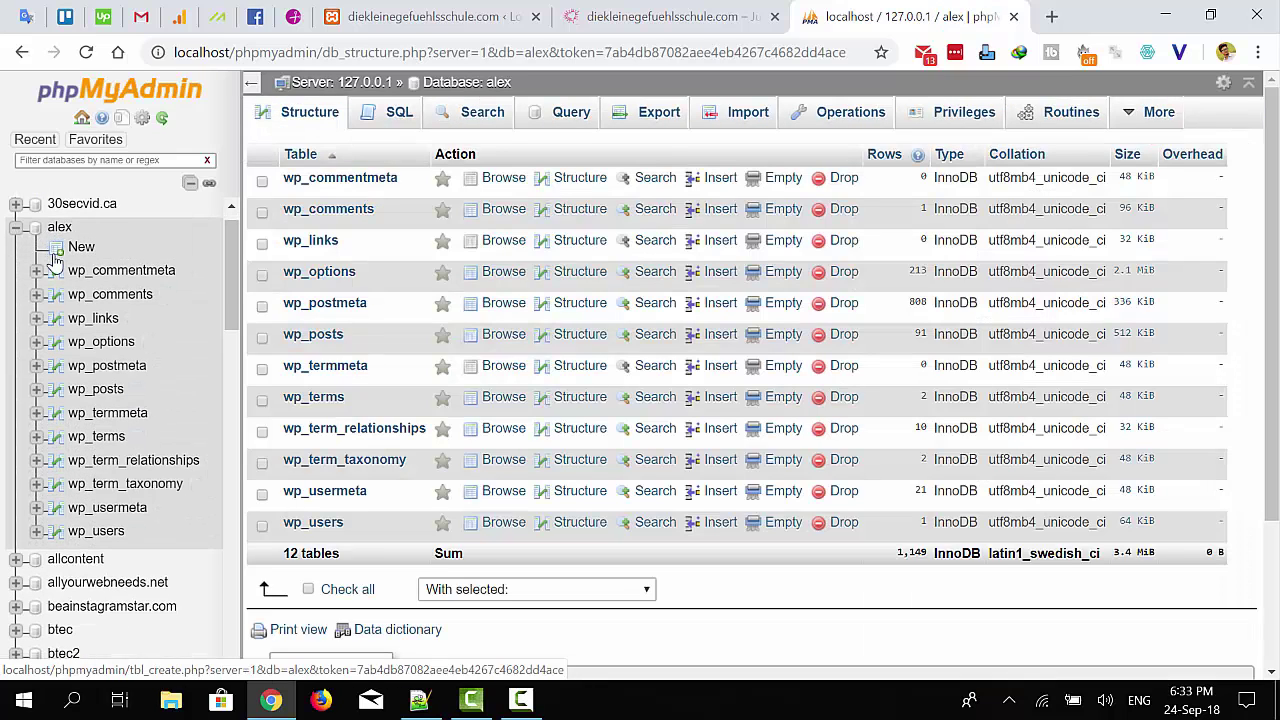
pyautogui.click(96, 533)
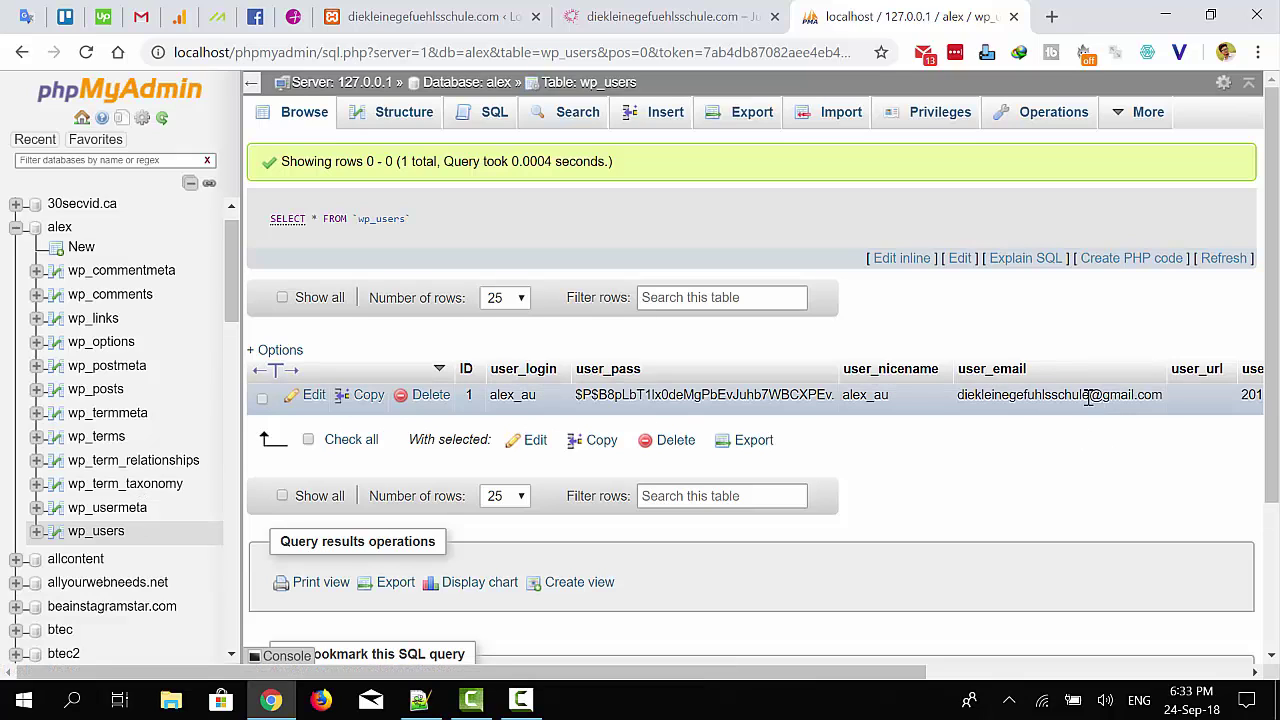
pyautogui.click(313, 397)
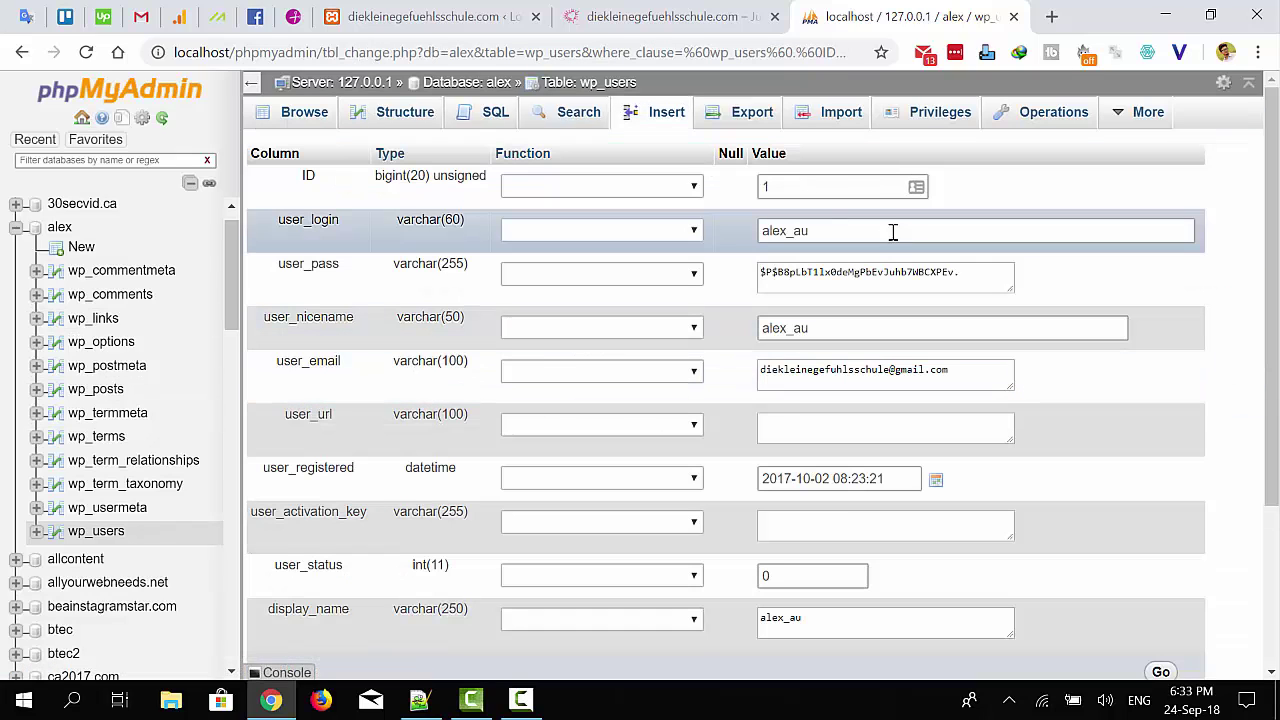
pyautogui.doubleClick(779, 233)
pyautogui.click(837, 231)
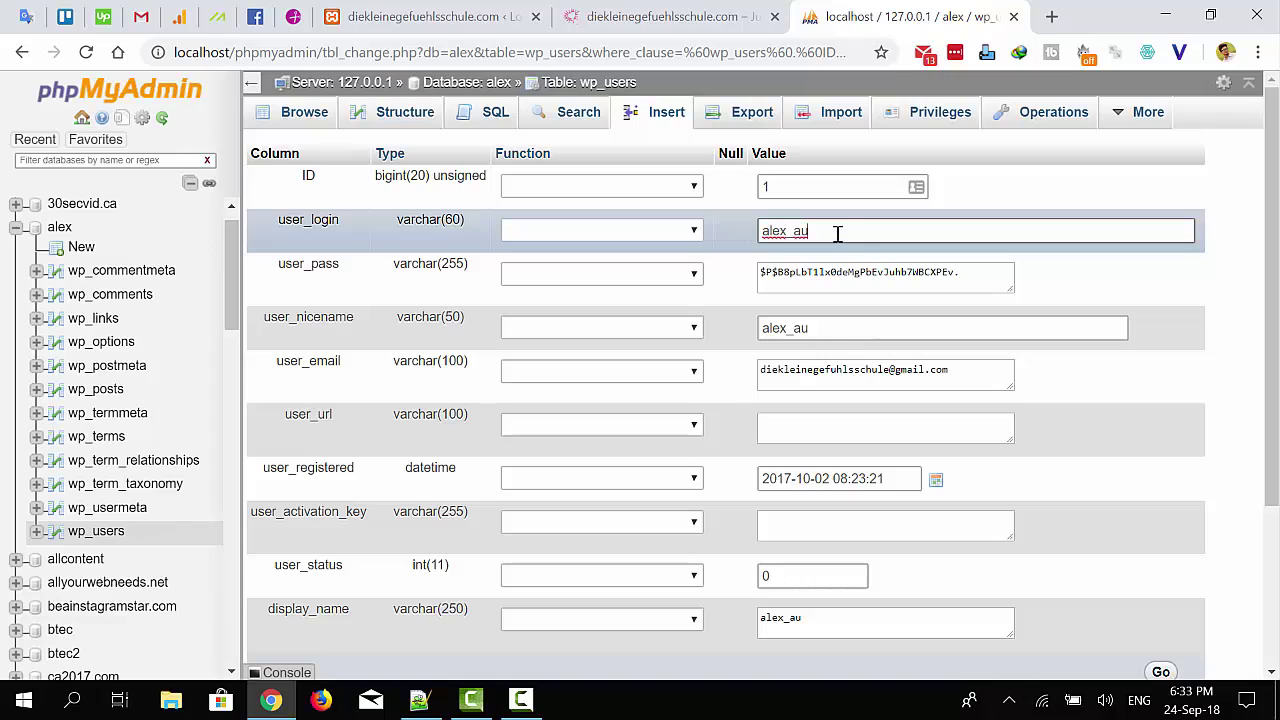
pyautogui.moveTo(808, 231); pyautogui.dragTo(762, 231)
pyautogui.rightClick(792, 238)
pyautogui.click(837, 309)
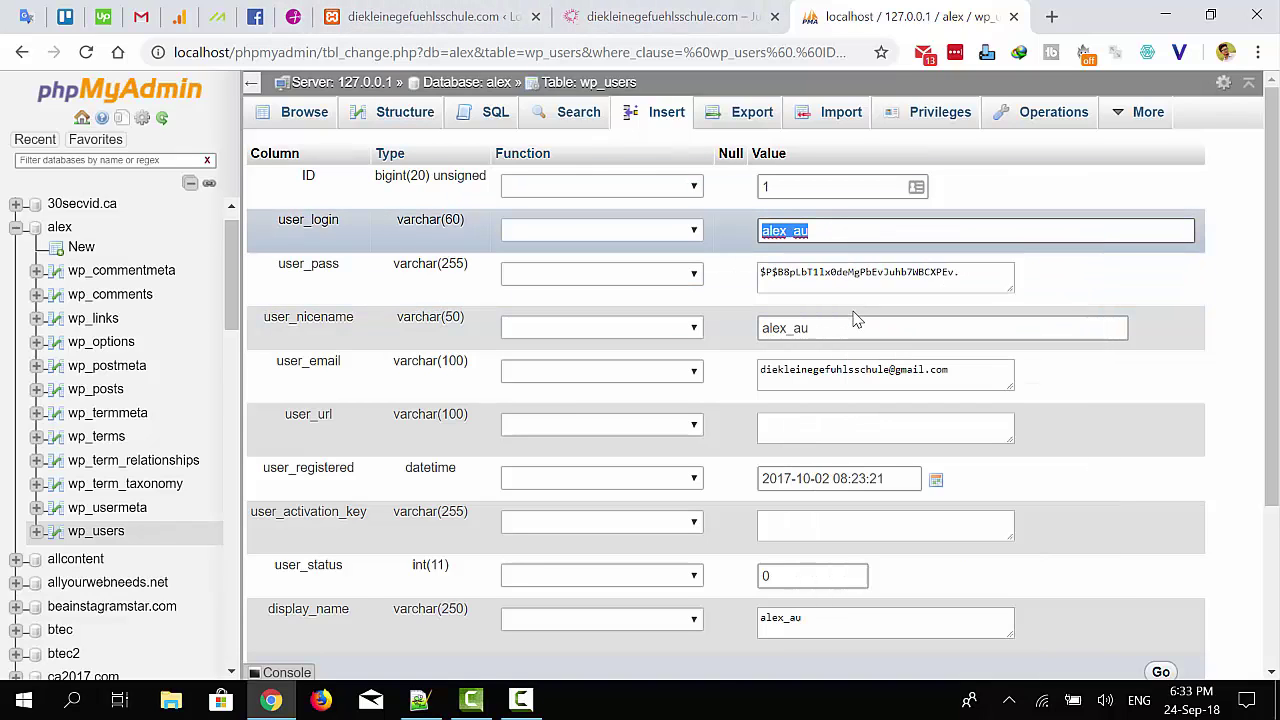
# Paste alex_au over admin in the WordPress username field
pyautogui.click(450, 22)
pyautogui.click(621, 412)
pyautogui.hotkey('ctrl', 'a')
pyautogui.rightClick(553, 415)
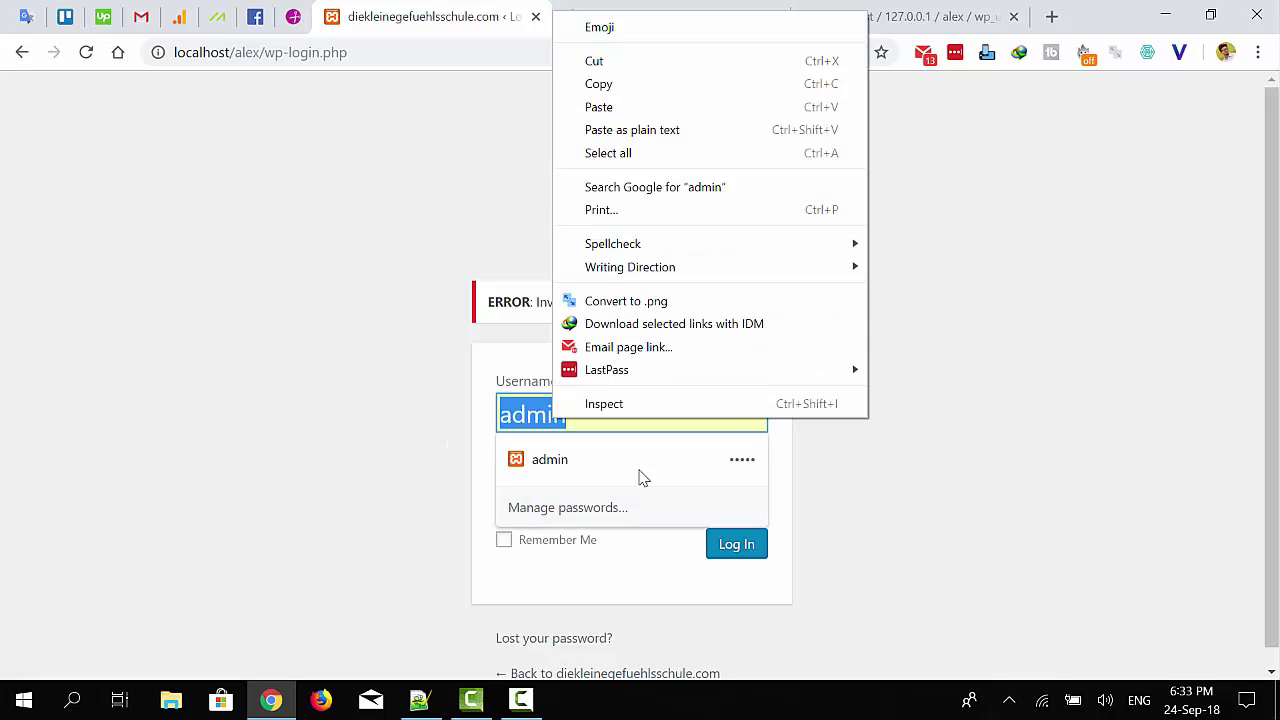
pyautogui.click(641, 108)
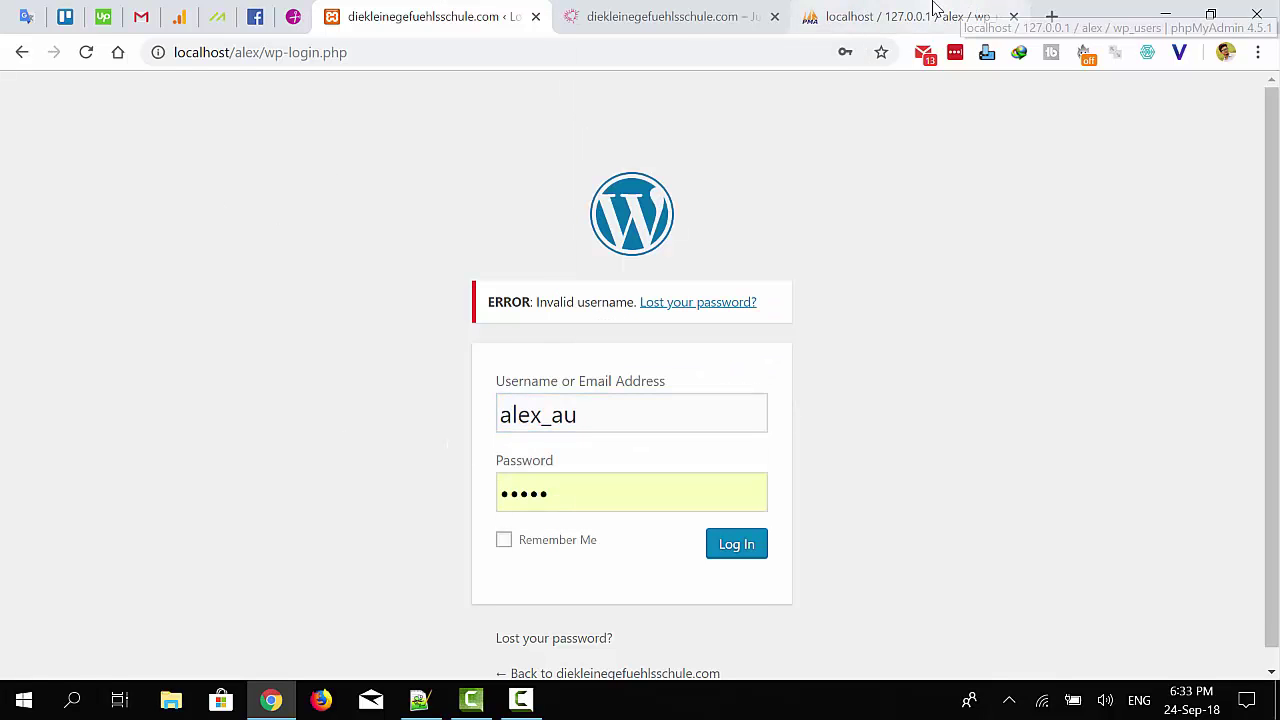
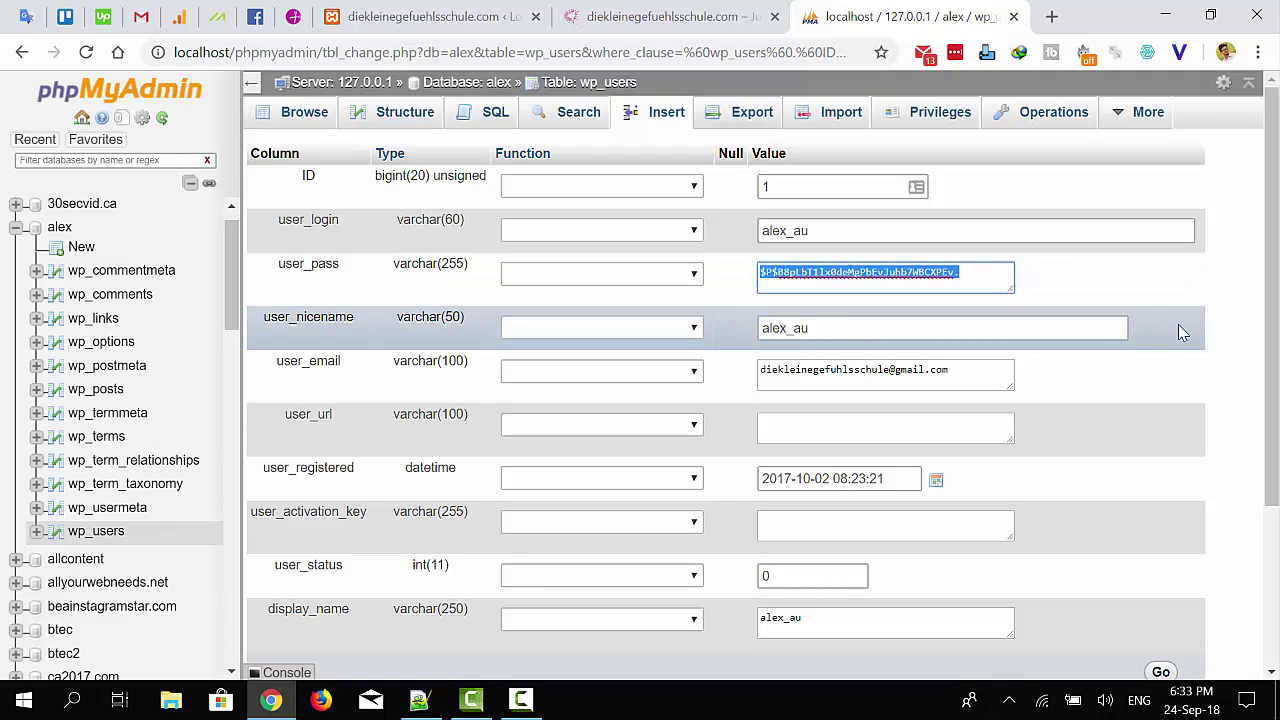
# Replace user_pass with a new plain-text password and save the wp_users row
pyautogui.write('new')
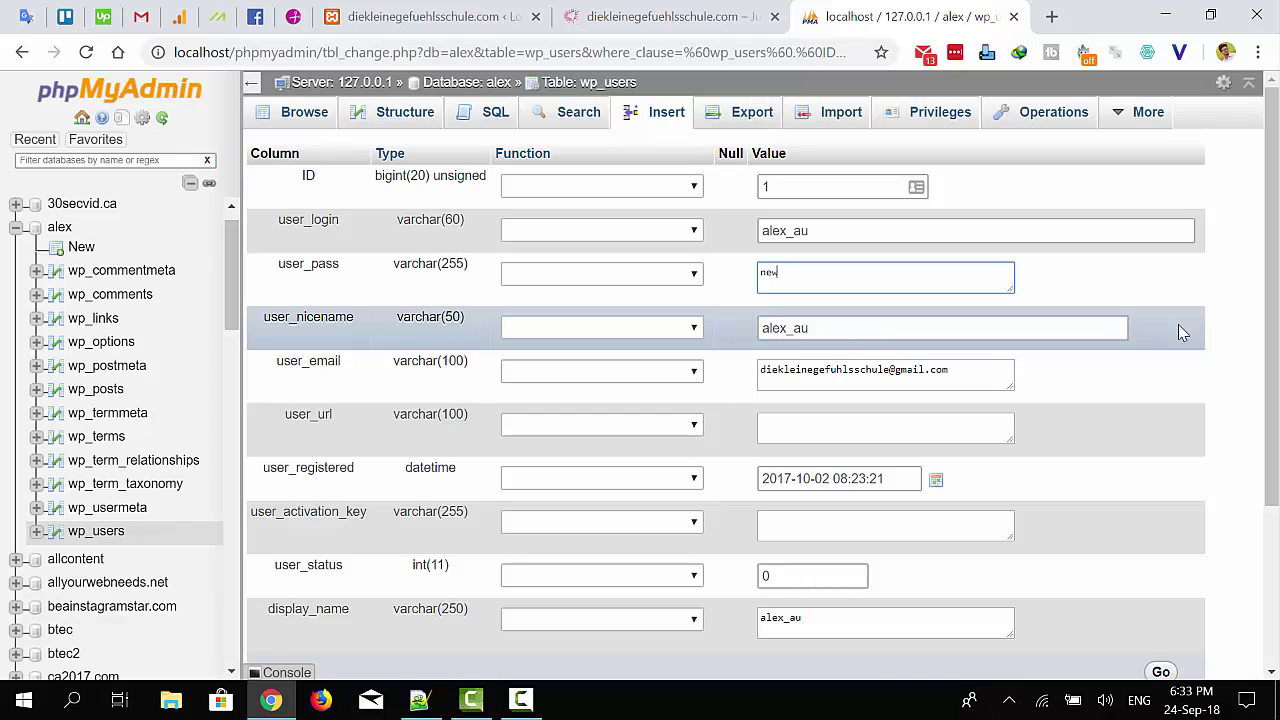
pyautogui.write('pw')
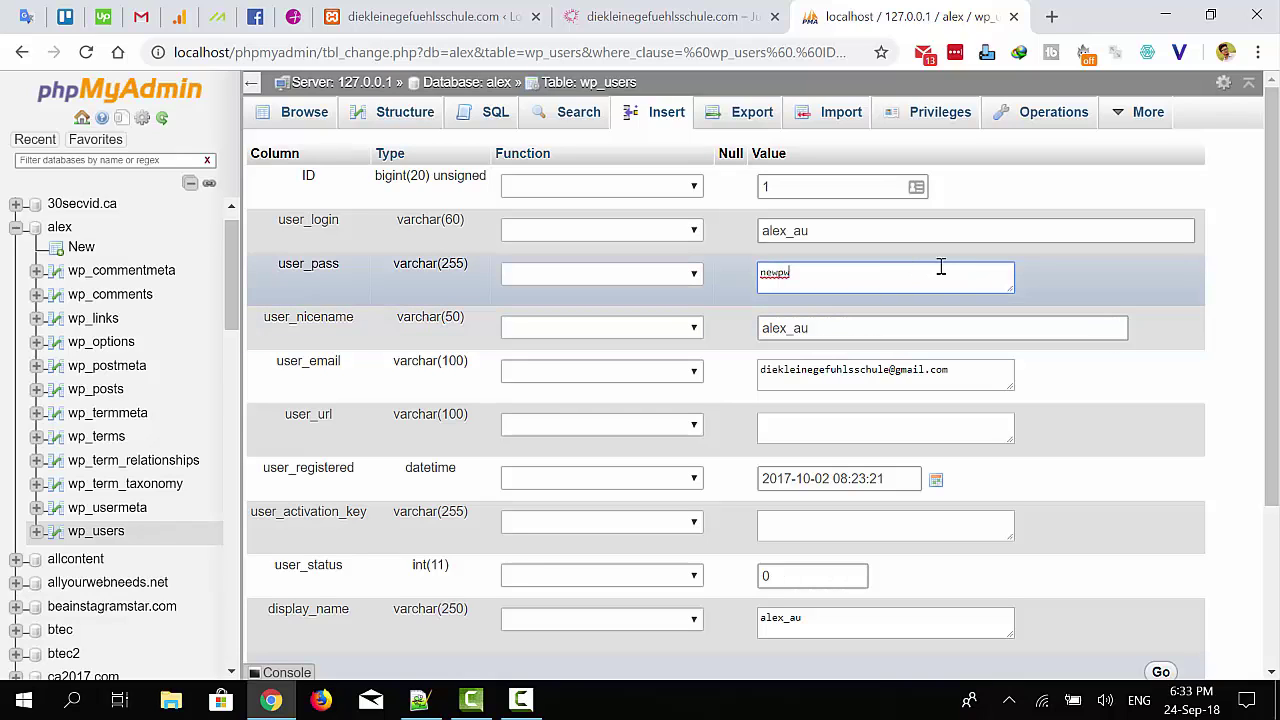
pyautogui.scroll(-3, 1000, 500)
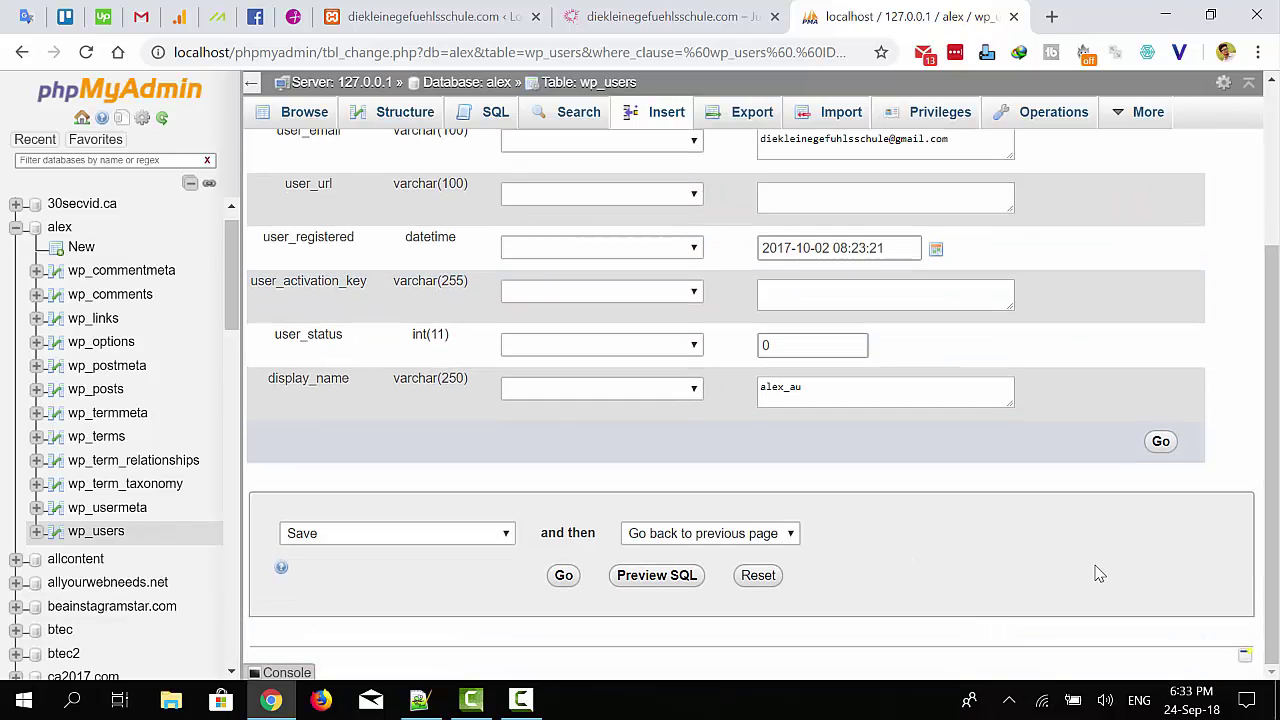
pyautogui.click(1160, 442)
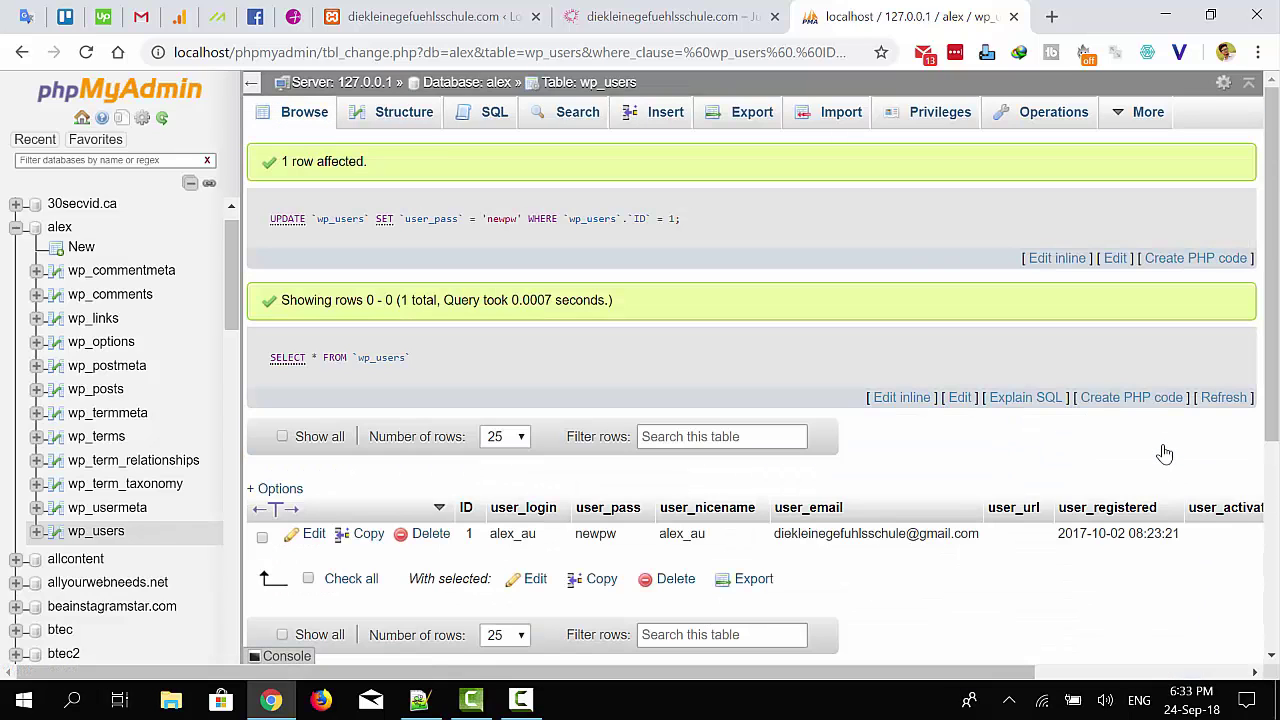
# Try logging in to WordPress with the new password; it is rejected as incorrect
pyautogui.click(416, 12)
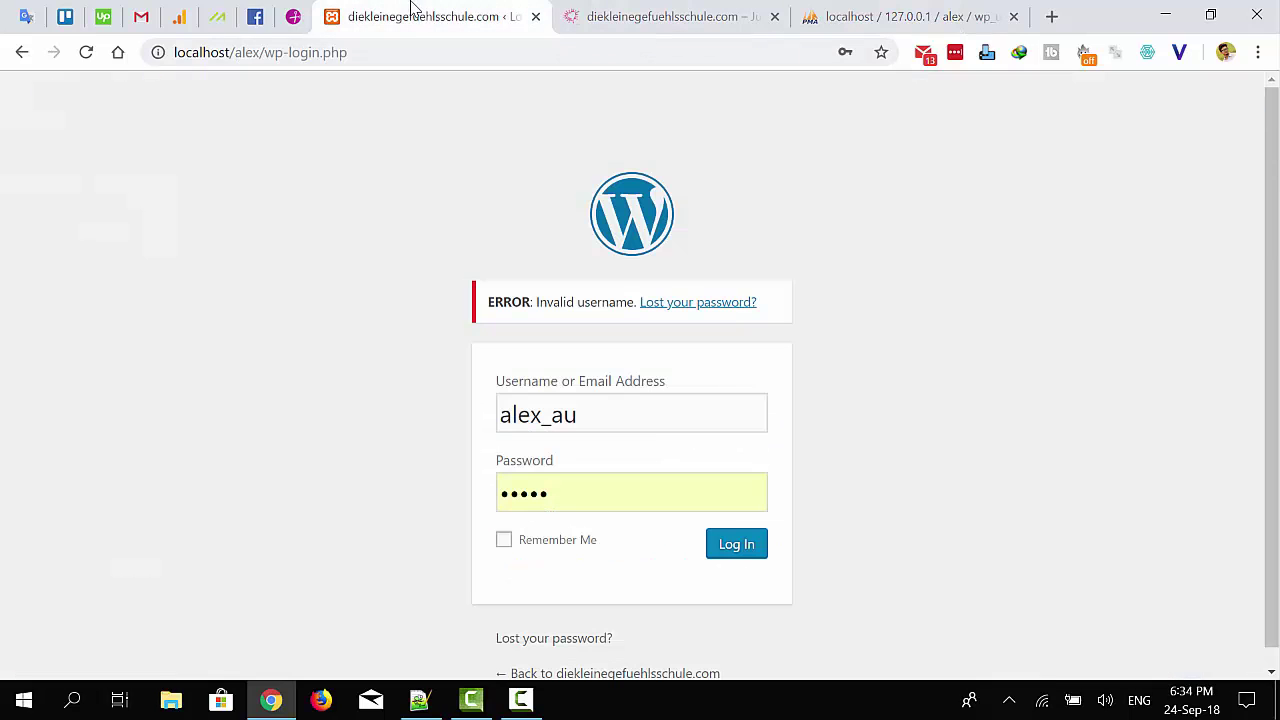
pyautogui.doubleClick(579, 494)
pyautogui.write('ad')
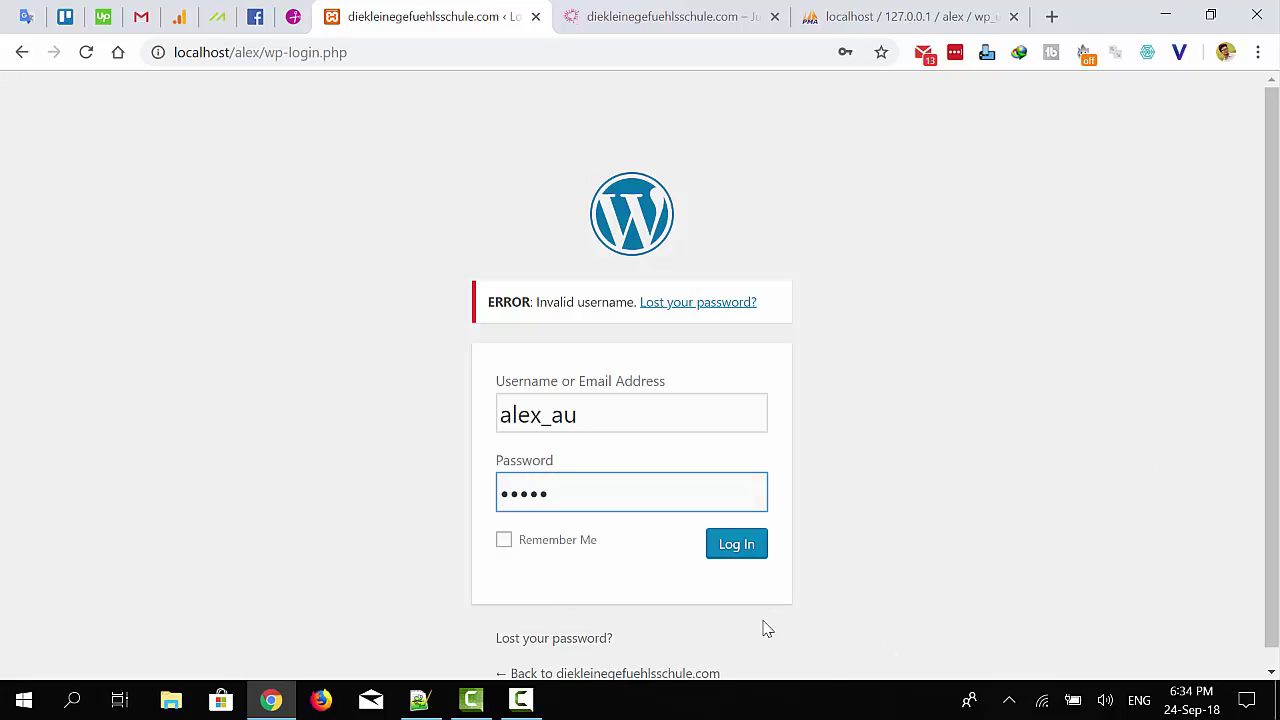
pyautogui.click(738, 554)
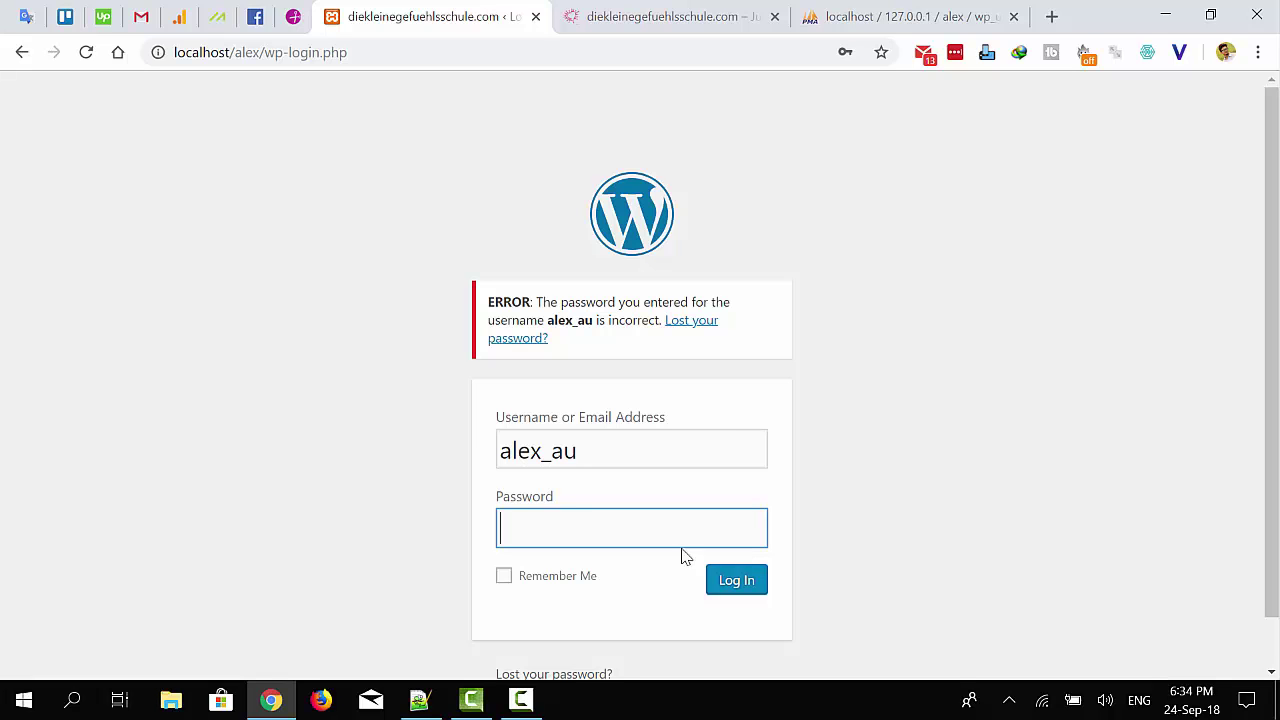
# Reopen the wp_users row 1 edit form in phpMyAdmin with focus on user_pass
pyautogui.click(951, 12)
pyautogui.scroll(-3, 330, 288)
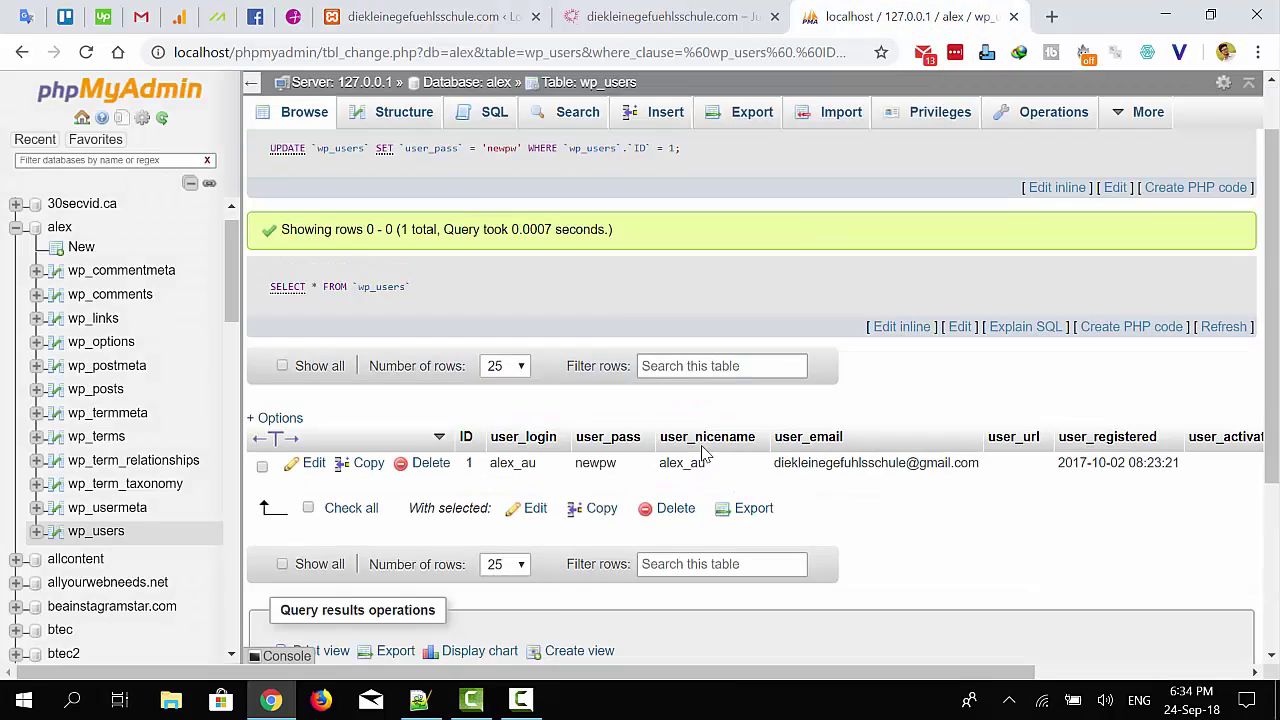
pyautogui.click(312, 234)
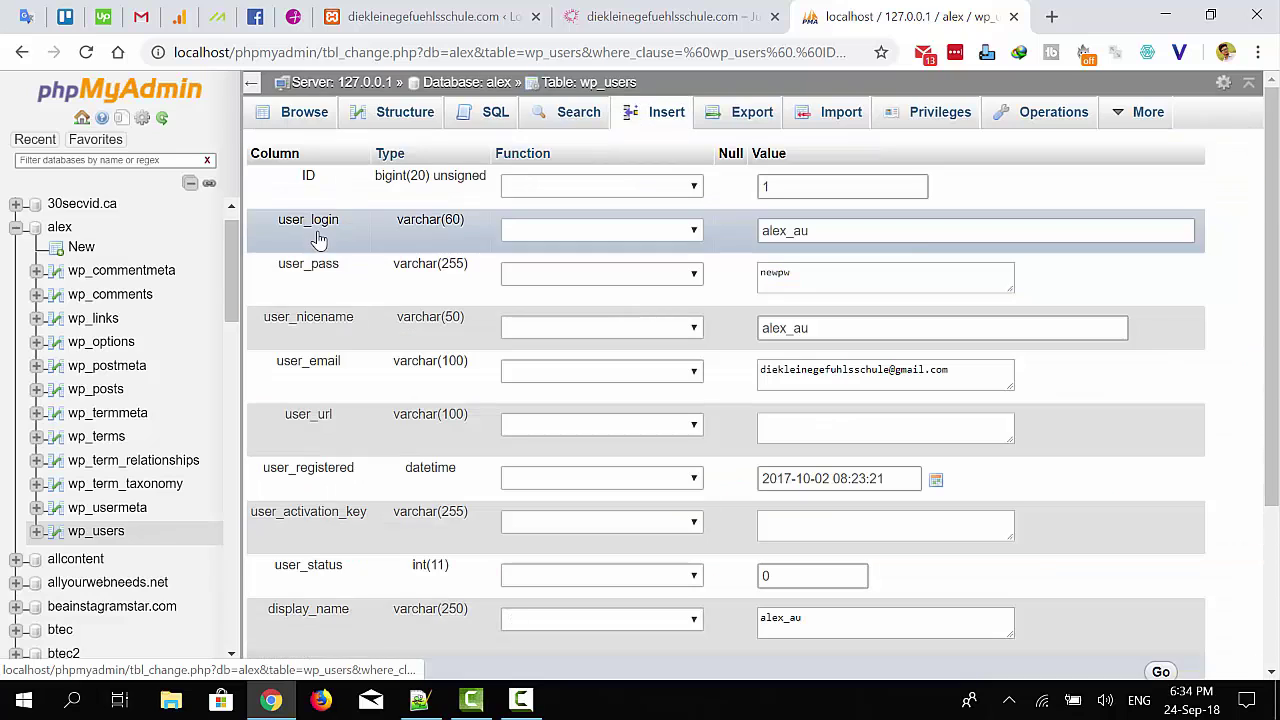
pyautogui.click(834, 275)
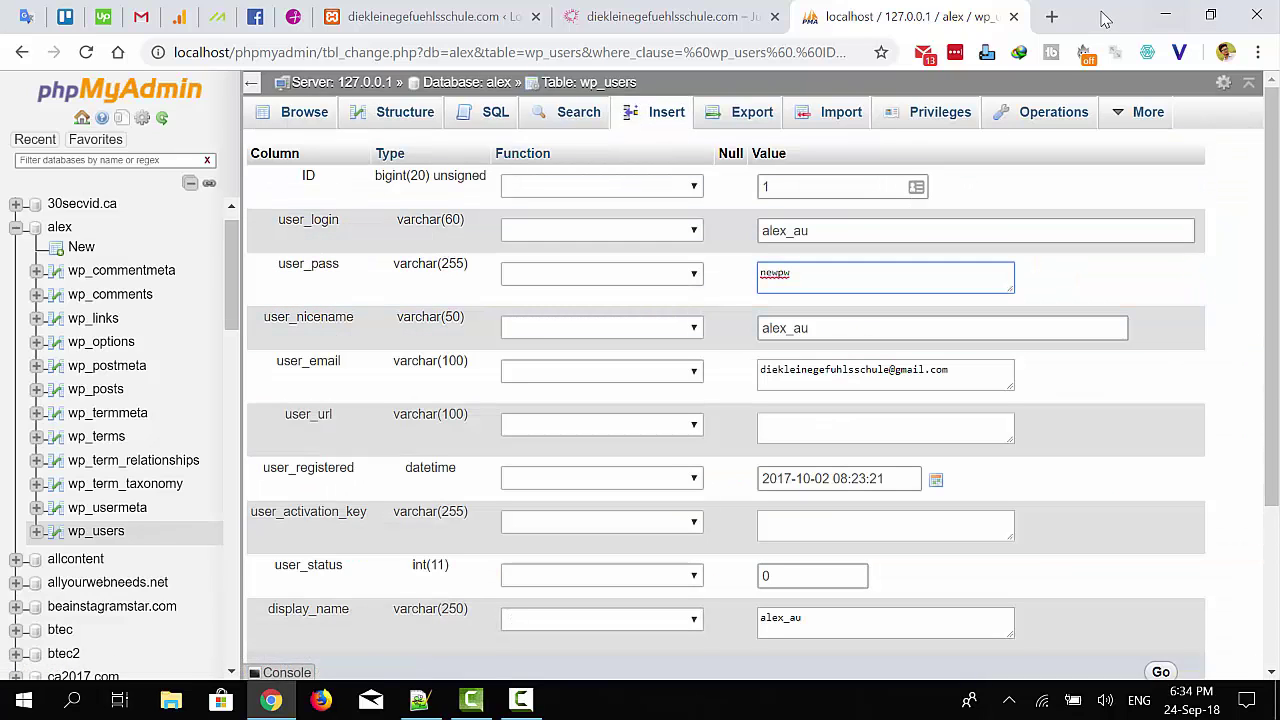
# Google 'text to md5#' in a new Chrome tab to find an MD5 converter
pyautogui.click(1050, 20)
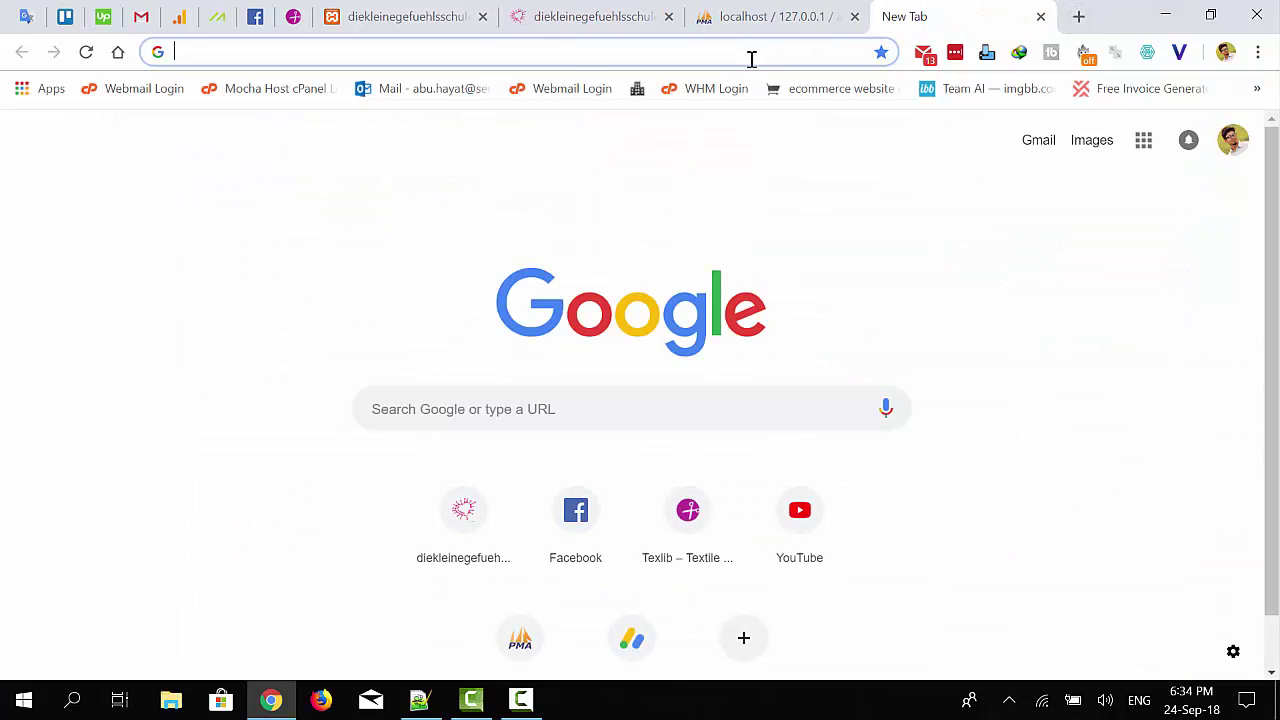
pyautogui.write('text to ')
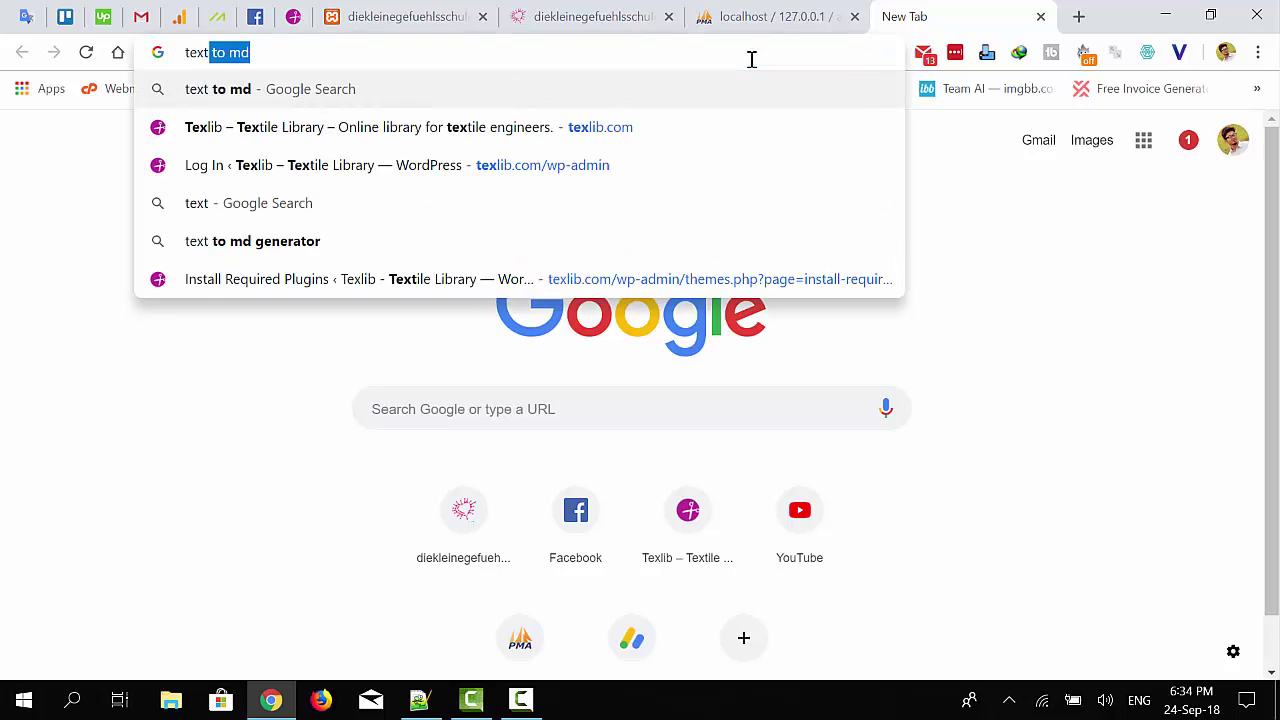
pyautogui.write('md')
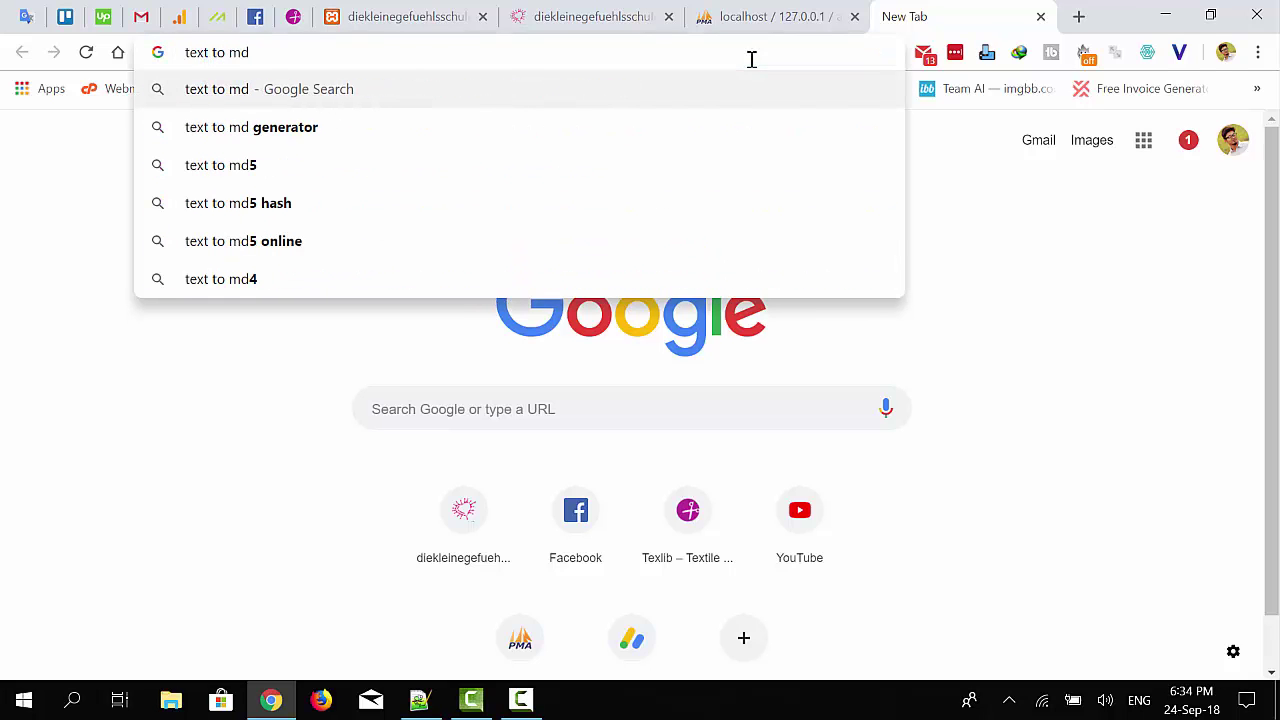
pyautogui.write('5')
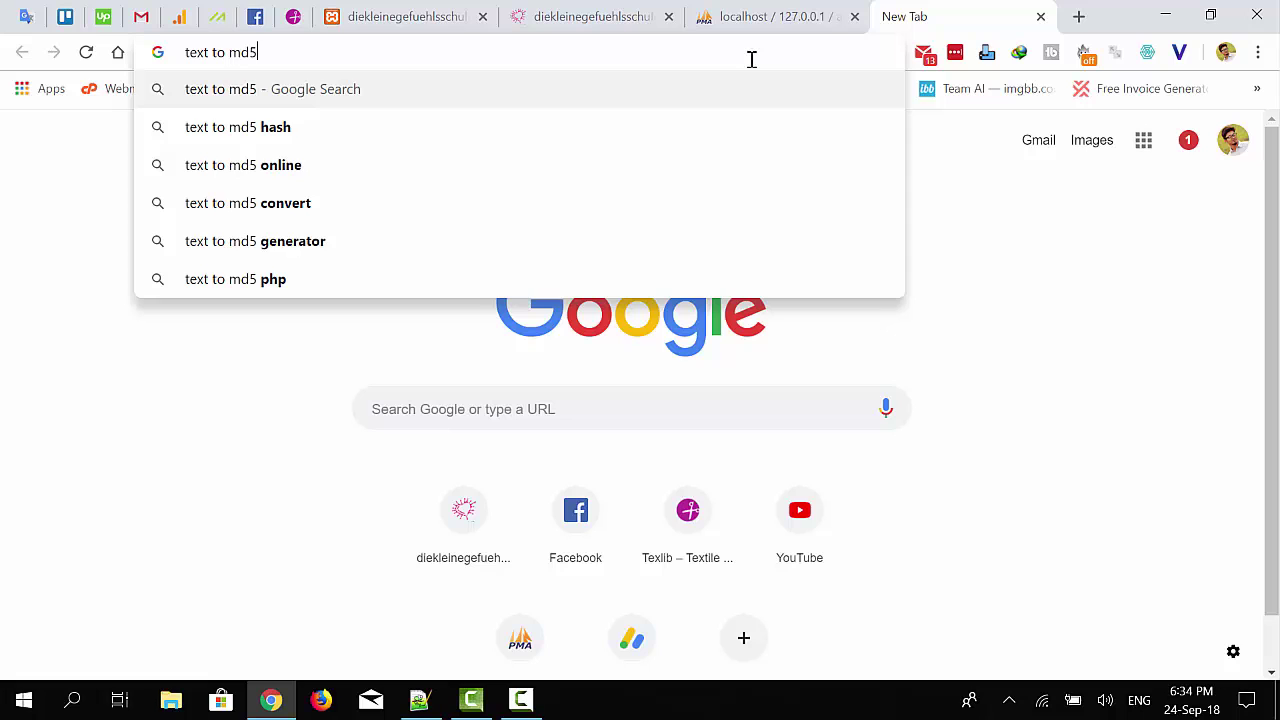
pyautogui.write('3')
pyautogui.press('BackSpace')
pyautogui.write('#')
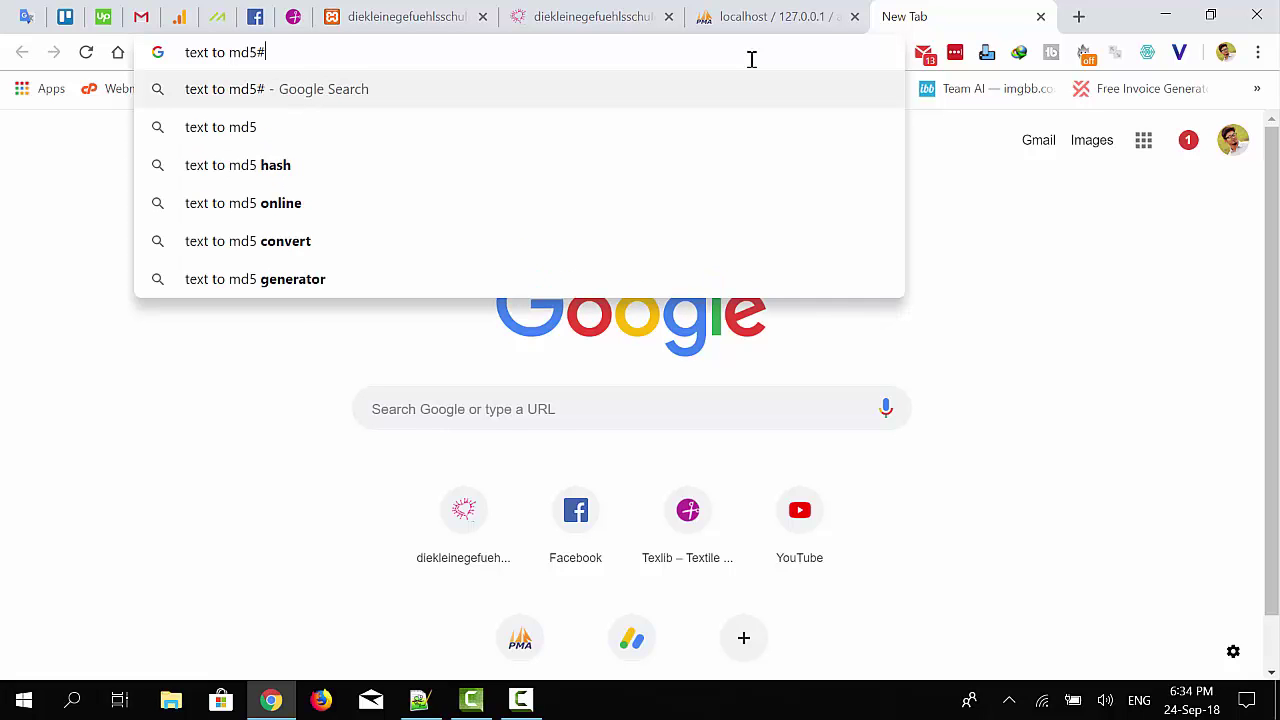
pyautogui.press('Return')
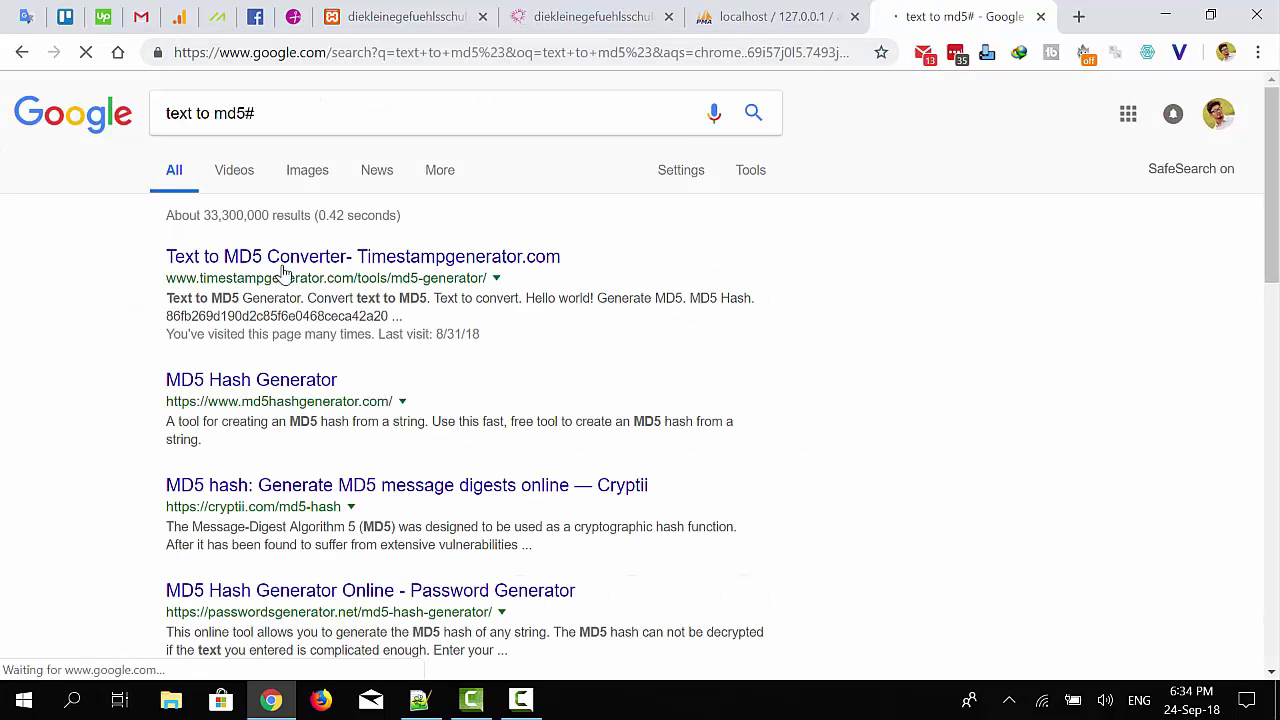
# On Timestampgenerator's Text to MD5 page, replace 'Hello world!' with the password and generate its MD5
pyautogui.click(307, 258)
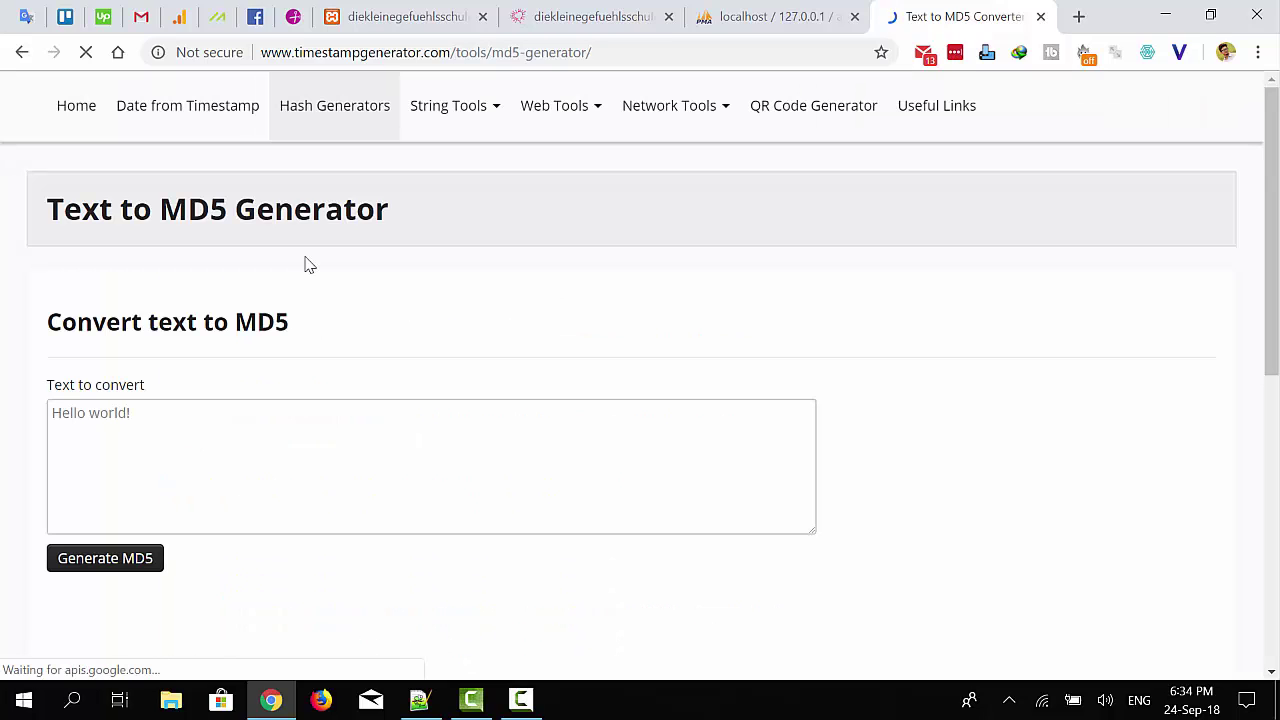
pyautogui.moveTo(260, 446); pyautogui.dragTo(2, 372)
pyautogui.press('BackSpace')
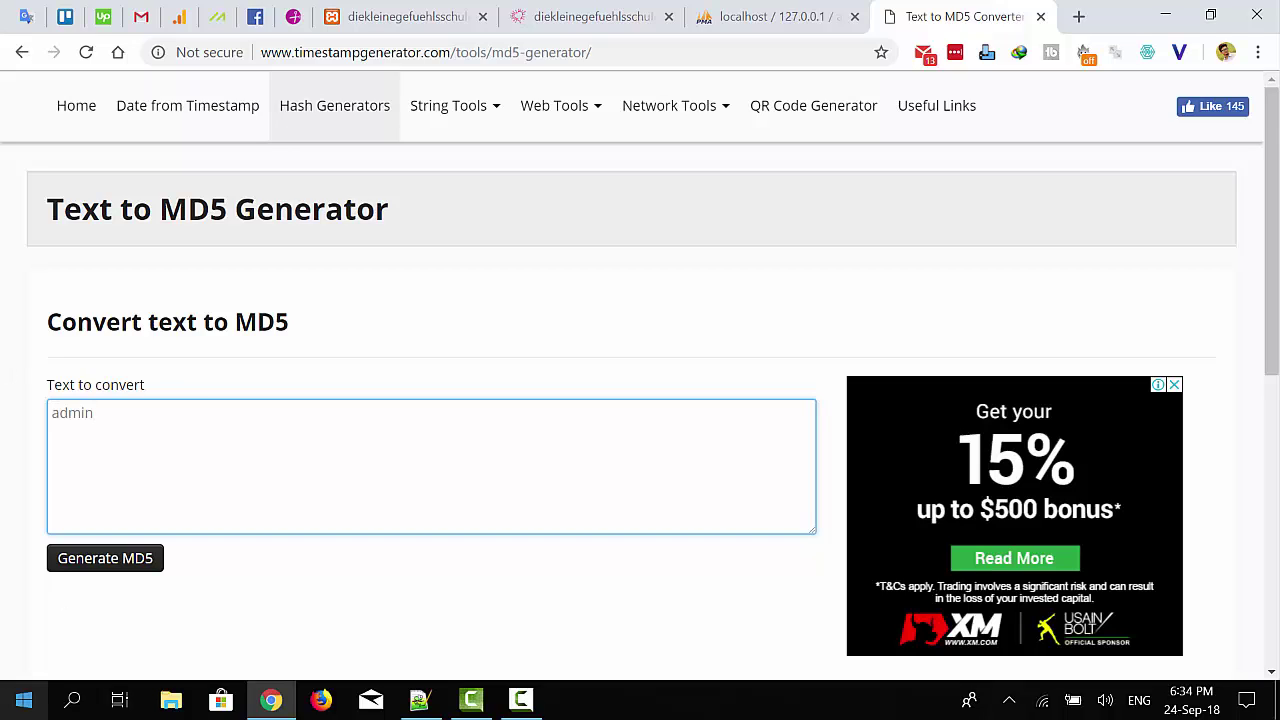
pyautogui.click(125, 570)
pyautogui.click(125, 570)
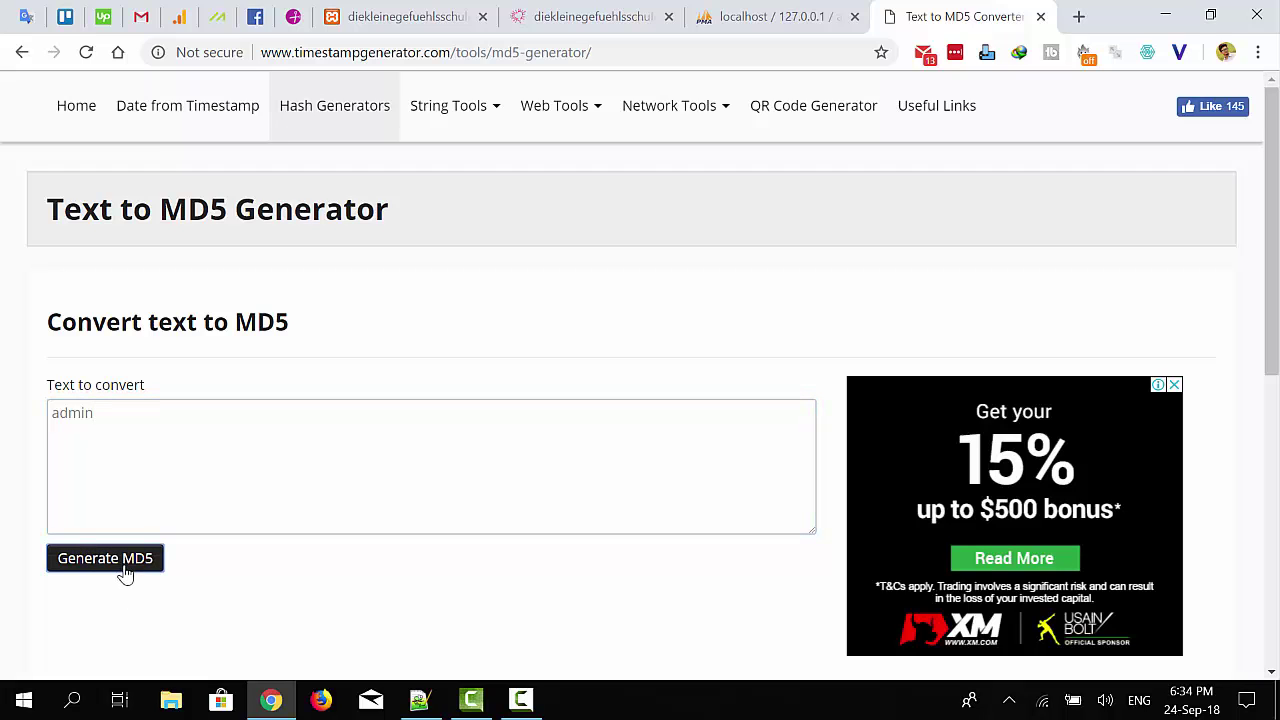
# Select the generated MD5 hash and copy it
pyautogui.scroll(-4, 263, 445)
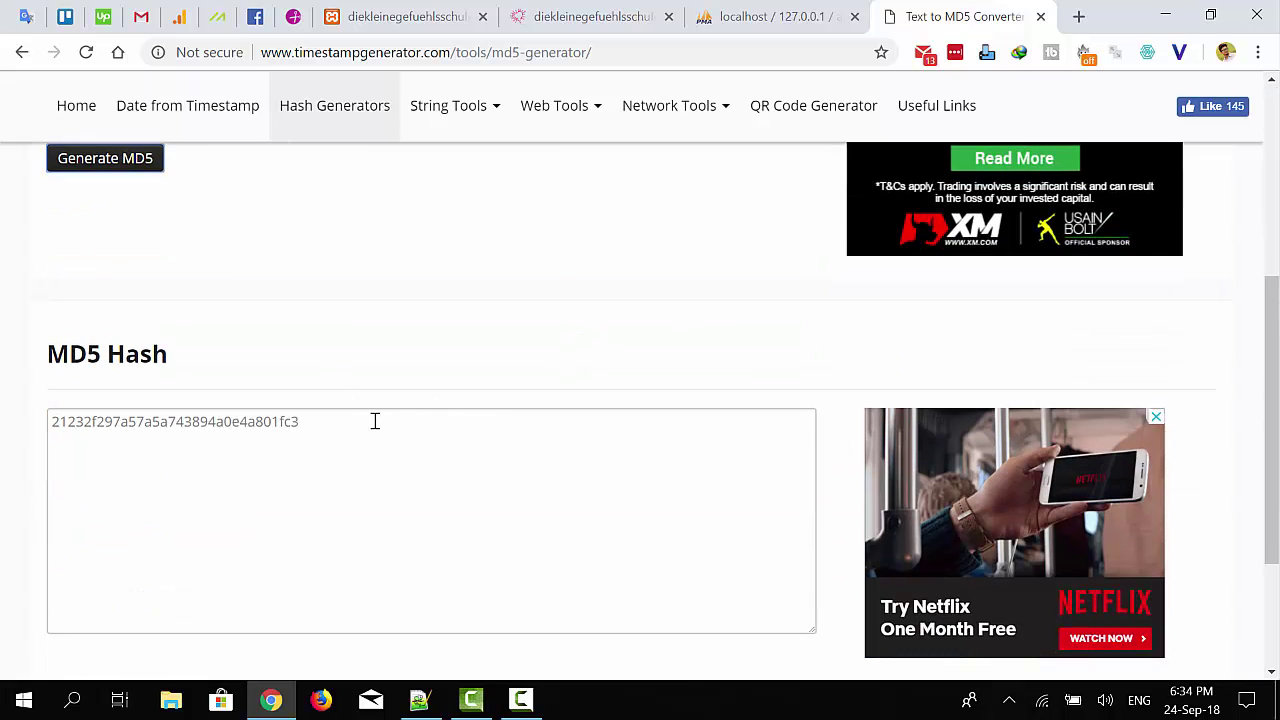
pyautogui.moveTo(375, 421); pyautogui.dragTo(35, 416)
pyautogui.rightClick(258, 424)
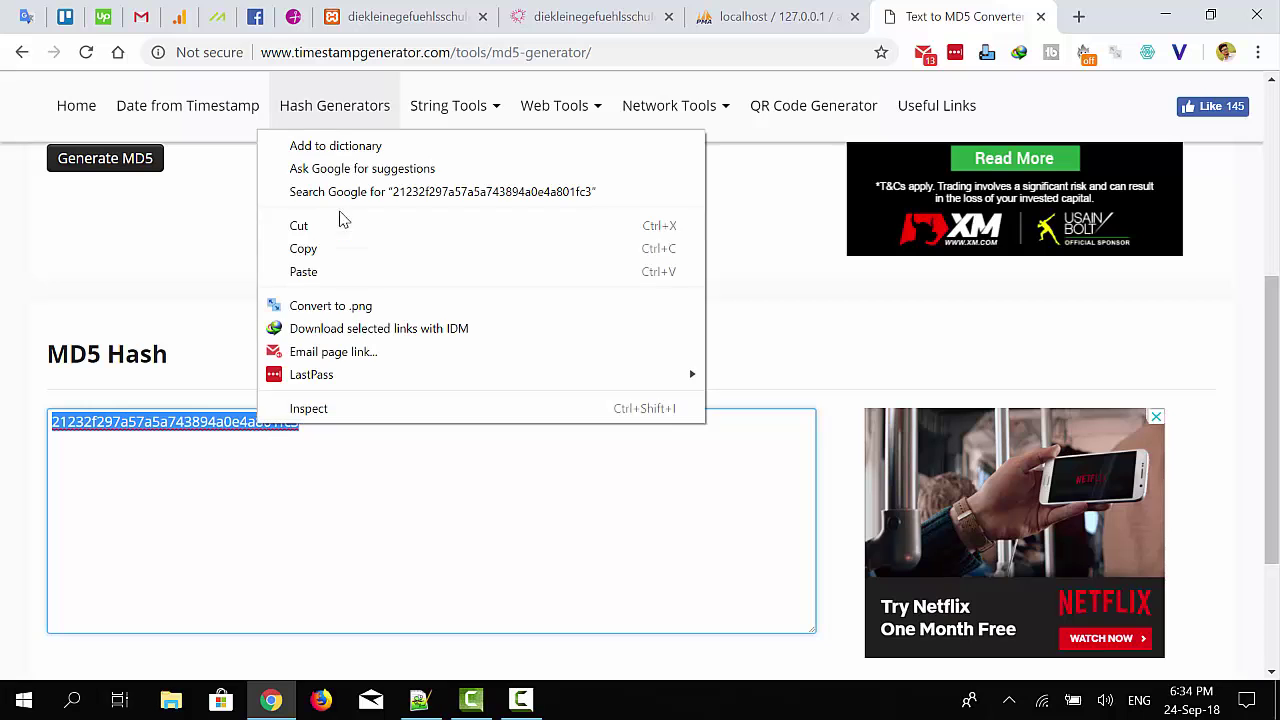
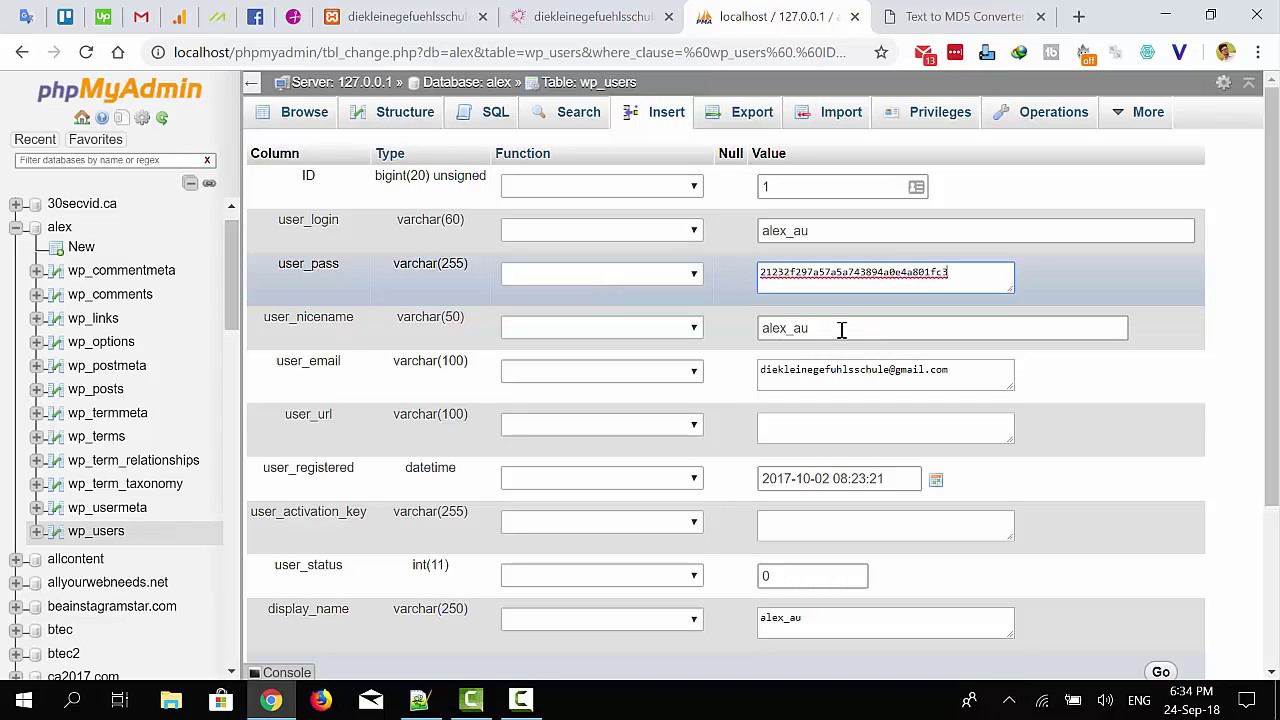
# Copy the user_login value, then save the wp_users row with the new MD5 password hash
pyautogui.click(813, 231)
pyautogui.doubleClick(787, 230)
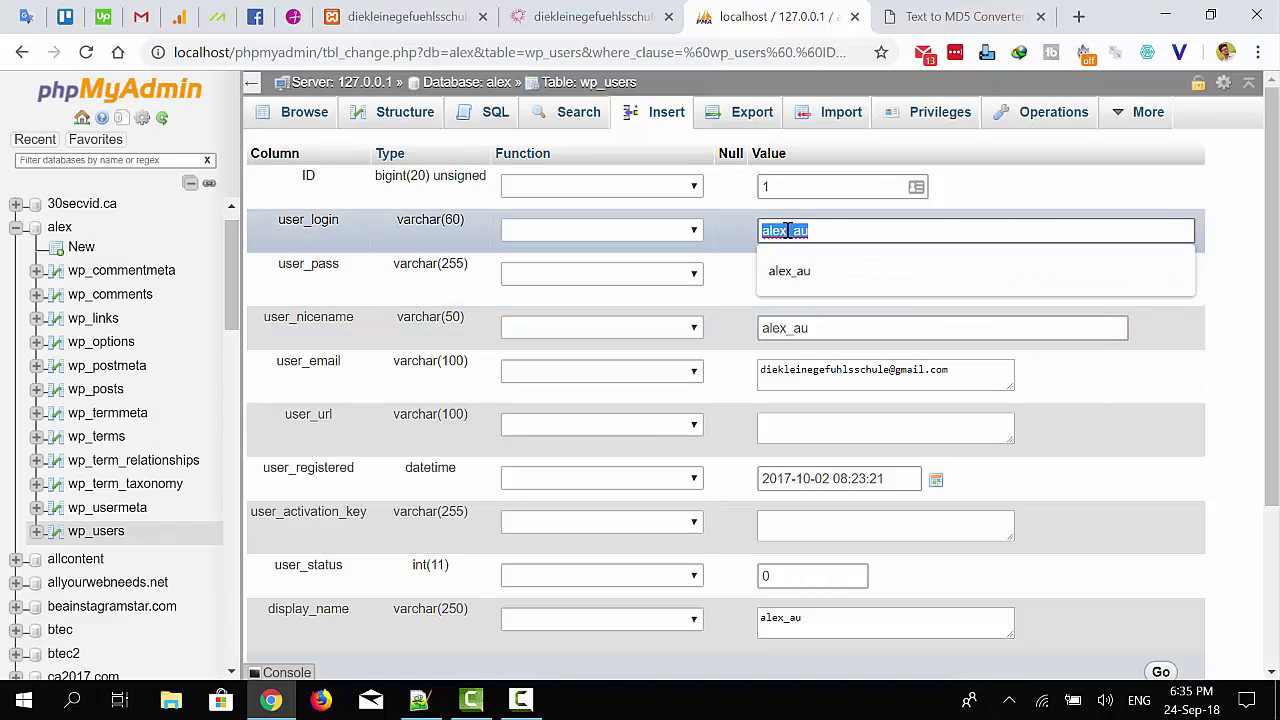
pyautogui.rightClick(787, 230)
pyautogui.click(829, 300)
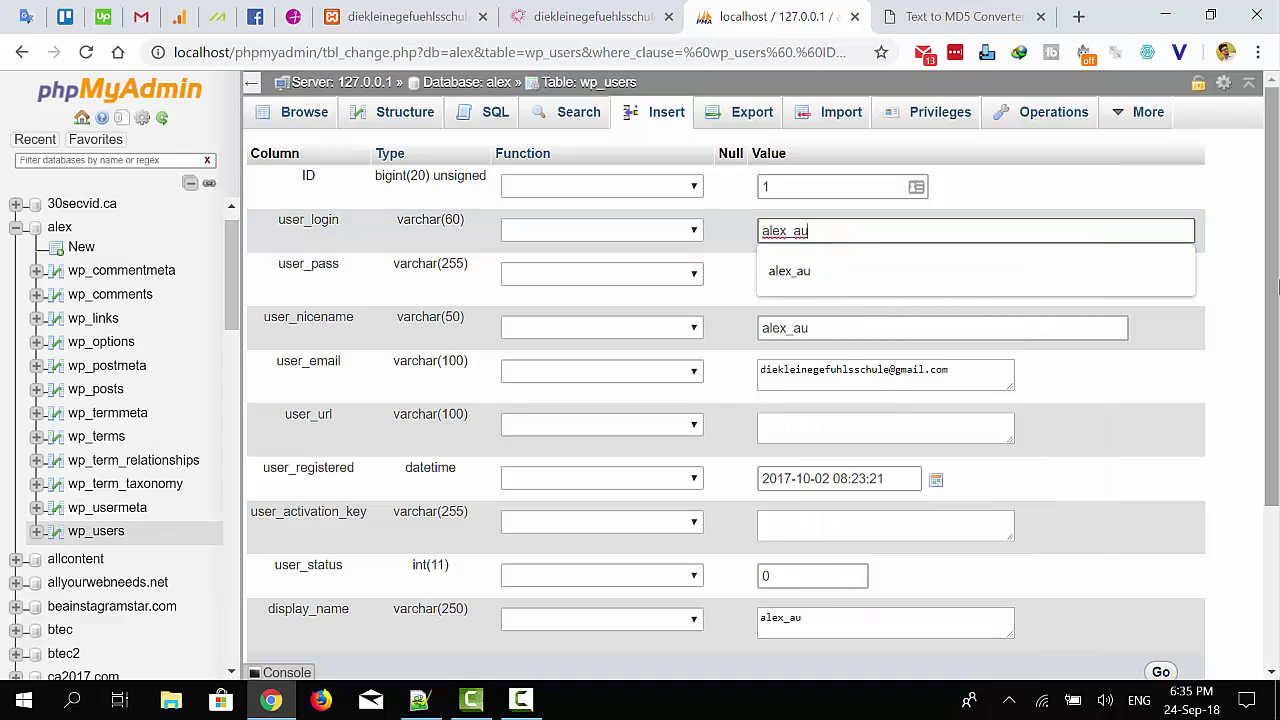
pyautogui.scroll(-3, 770, 470)
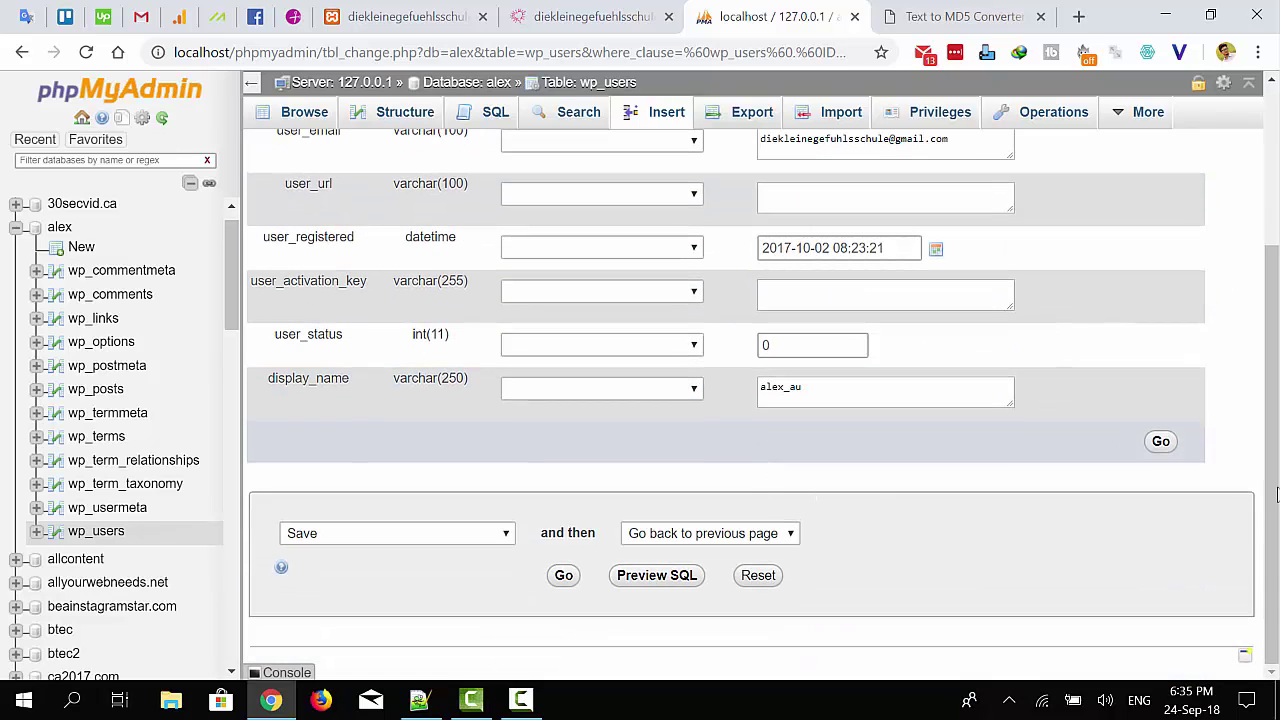
pyautogui.click(1158, 444)
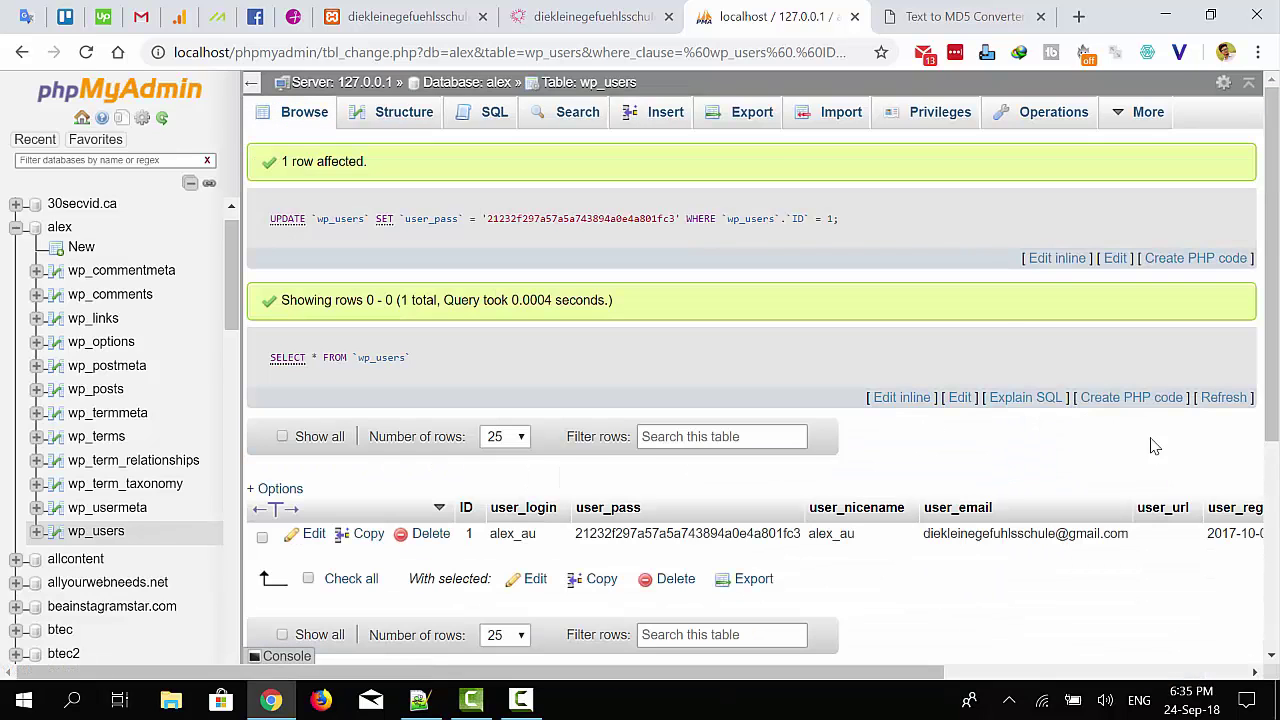
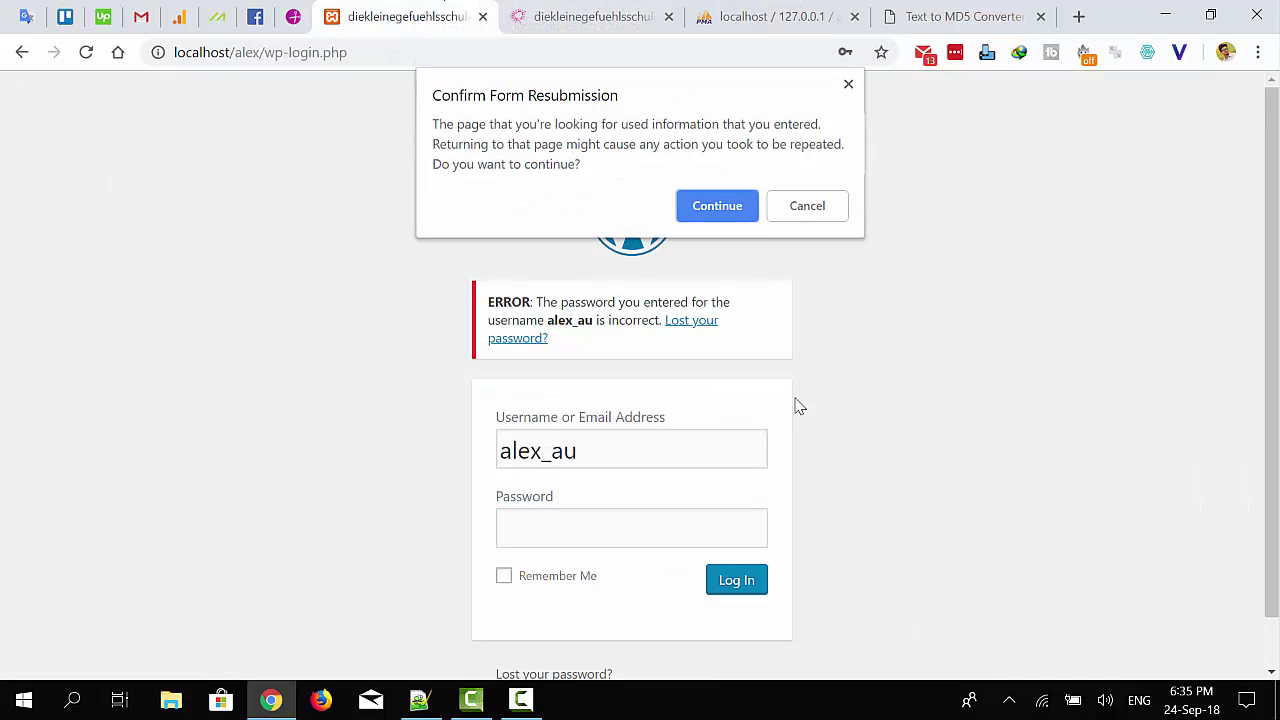
# Decline the form resubmission, then log into WordPress with the newly reset password
pyautogui.click(812, 212)
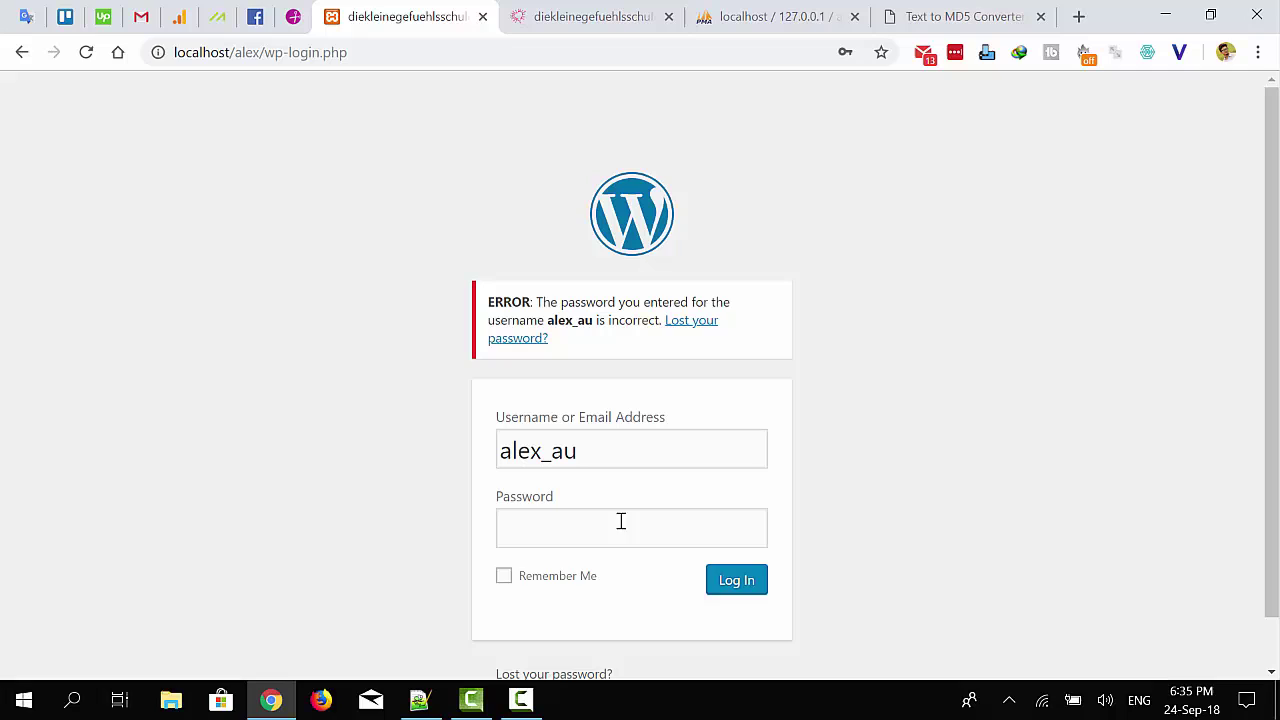
pyautogui.click(531, 539)
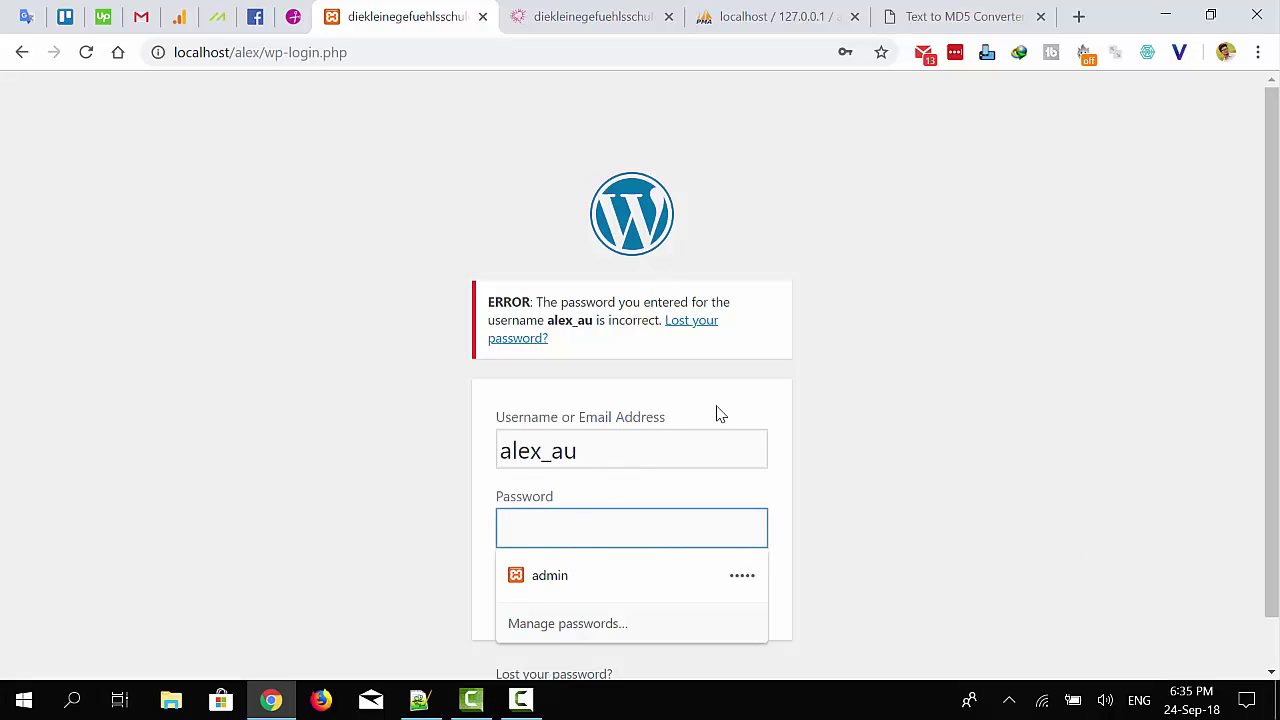
pyautogui.write('ad')
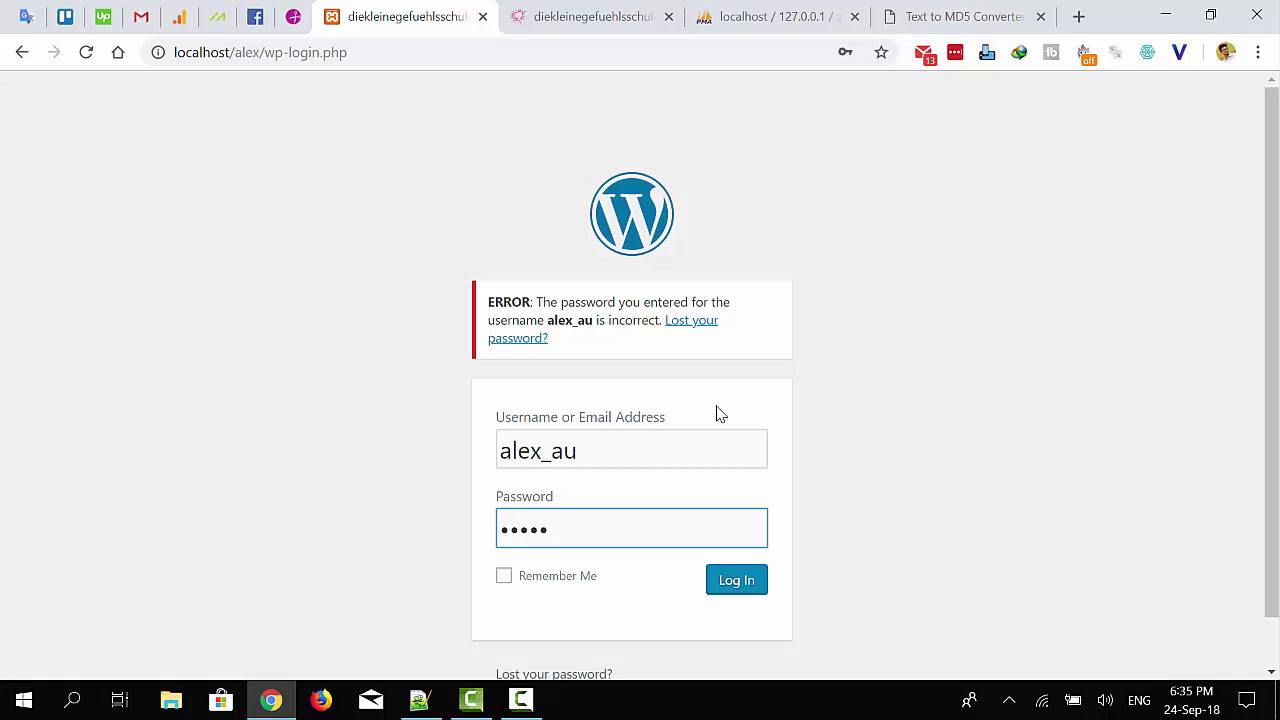
pyautogui.click(738, 582)
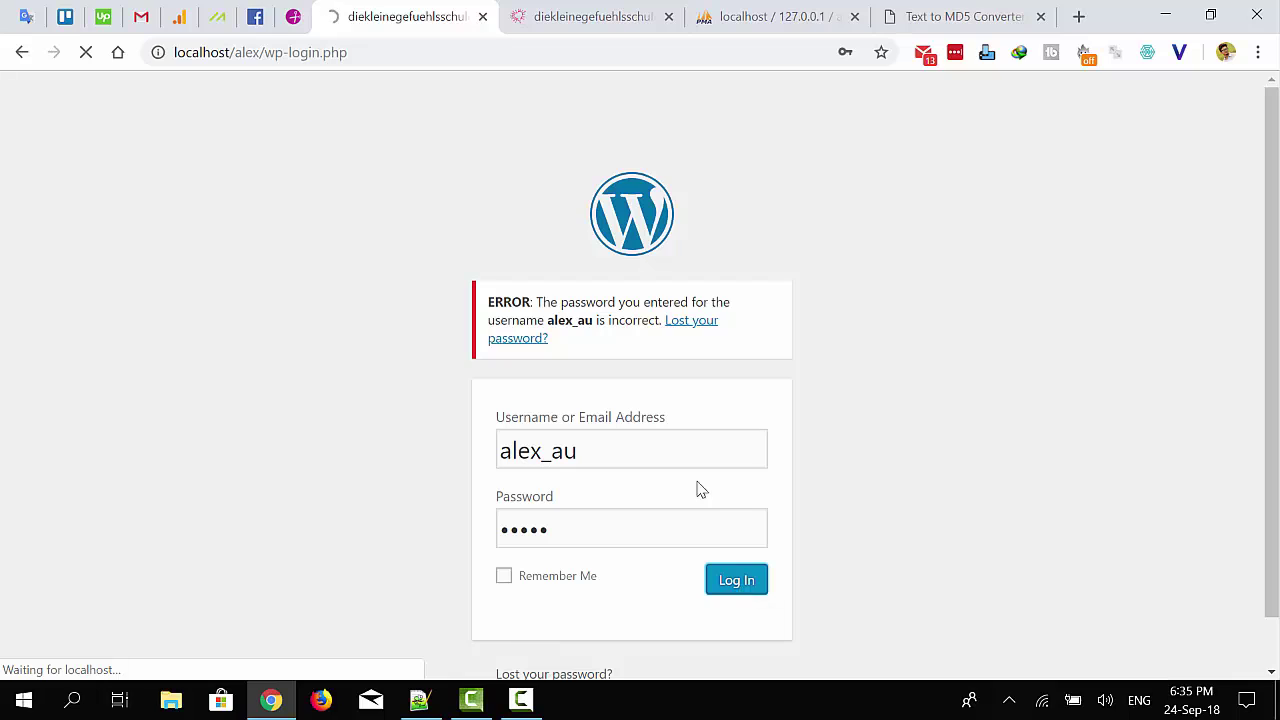